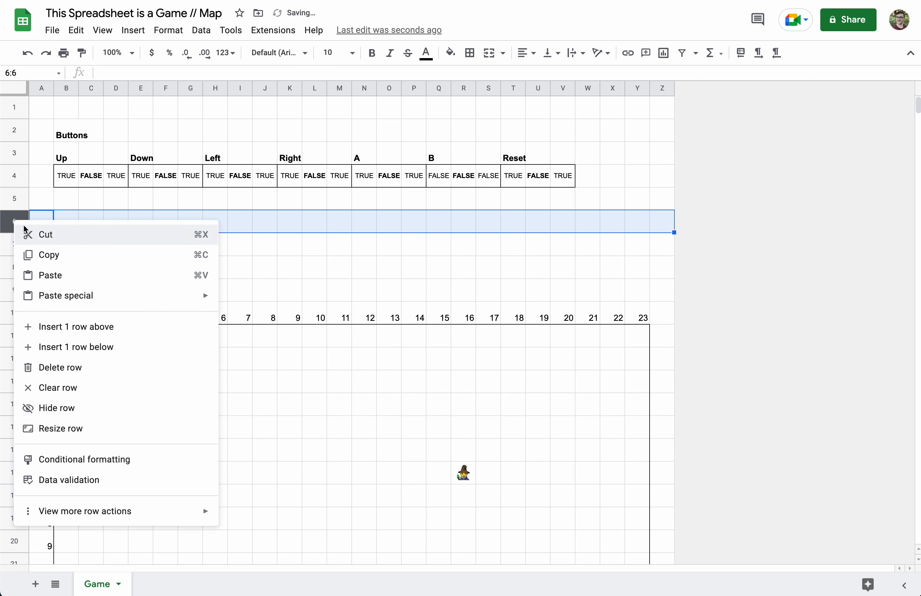
Insert blank rows above rows 6 and 7, then select cell B6
{"action": "left_click", "coordinate": [55, 325]}
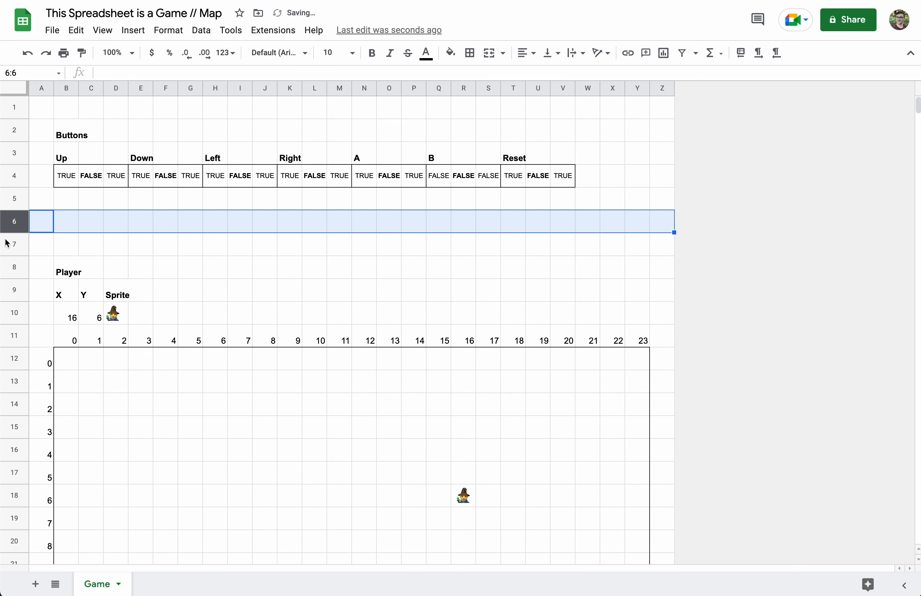
{"action": "right_click", "coordinate": [19, 243]}
{"action": "left_click", "coordinate": [61, 350]}
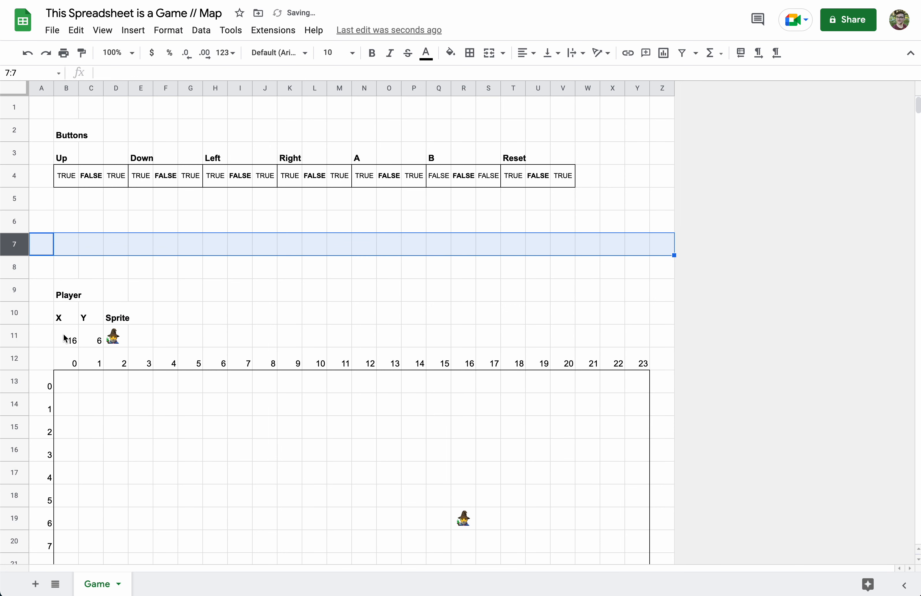
{"action": "left_click", "coordinate": [76, 223]}
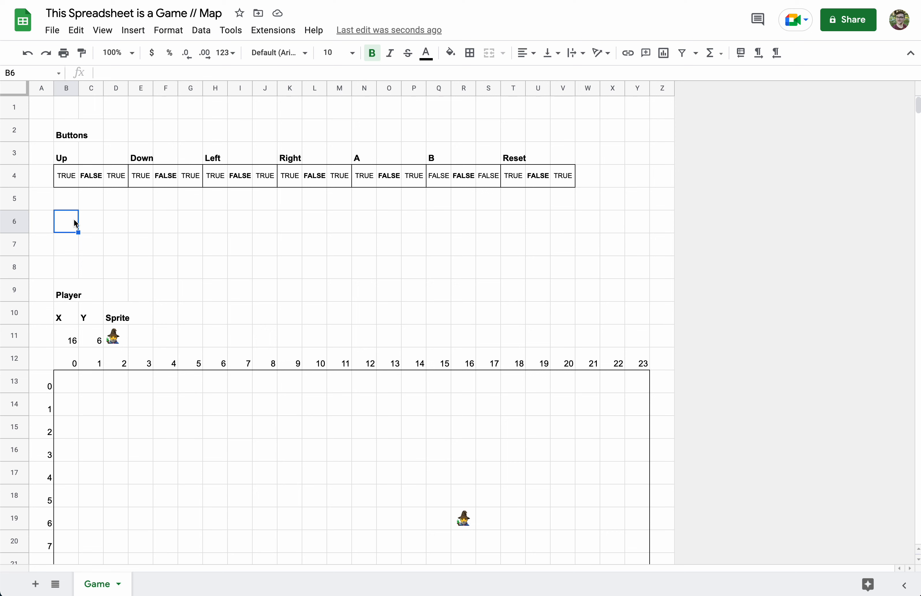
Enter the heading 'Map' in B6 and enlarge the formula bar for editing B7
{"action": "type", "text": "Map"}
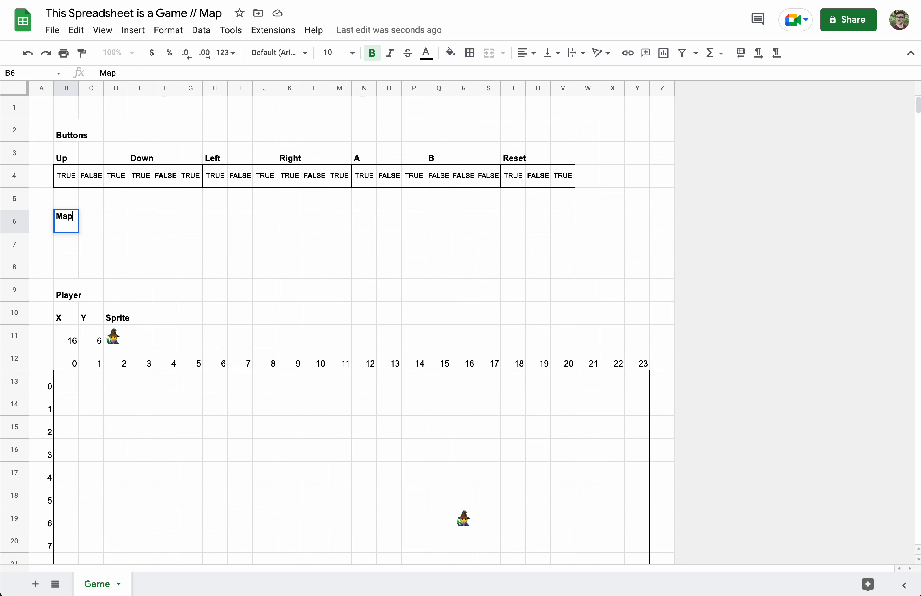
{"action": "left_click", "coordinate": [72, 246]}
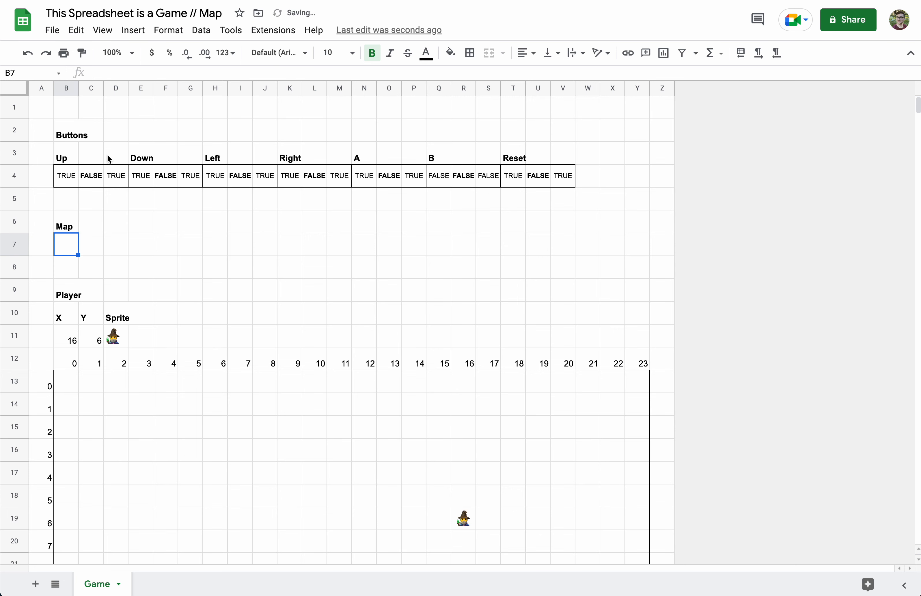
{"action": "left_click_drag", "start_coordinate": [140, 82], "coordinate": [156, 195]}
{"action": "left_click", "coordinate": [116, 99]}
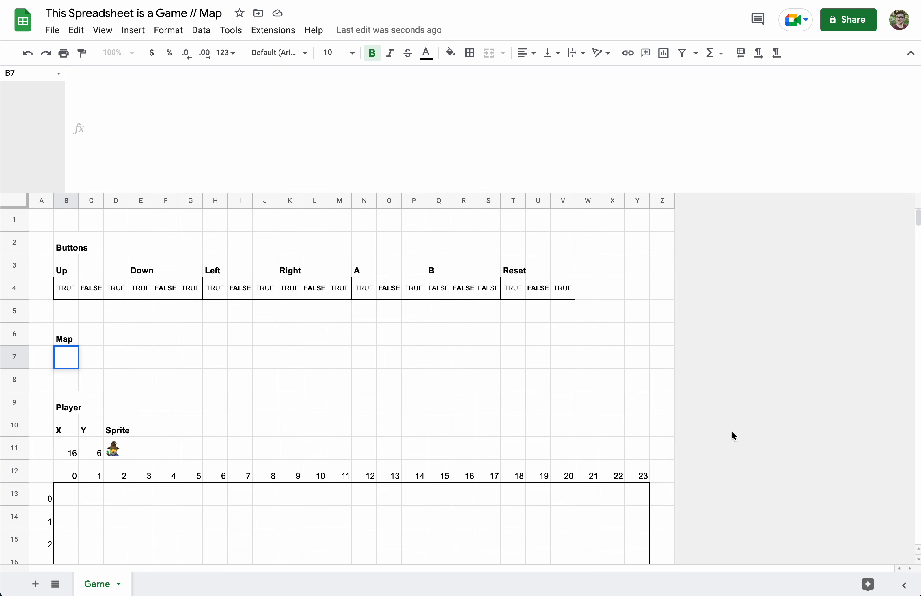
{"action": "scroll", "coordinate": [309, 462], "scroll_direction": "down", "scroll_amount": 5}
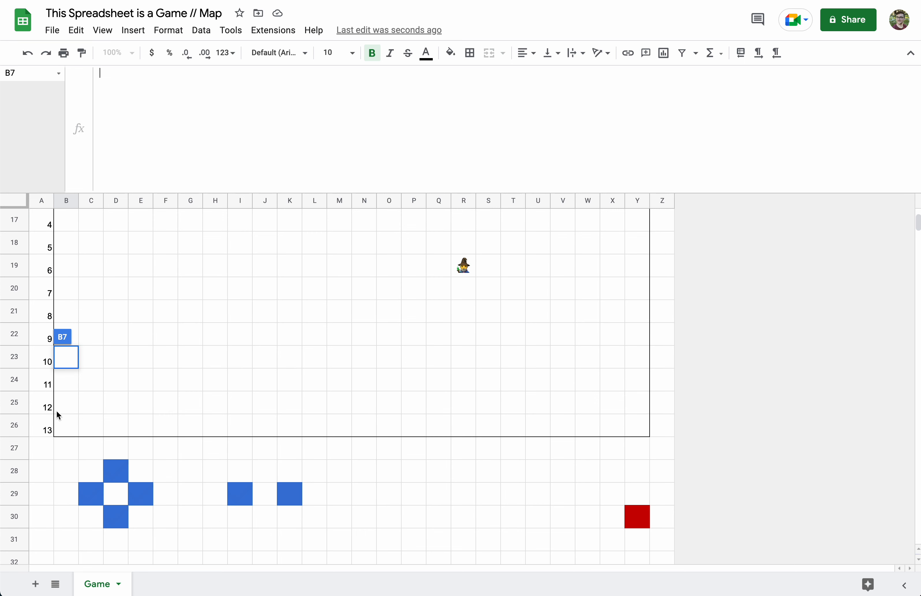
{"action": "scroll", "coordinate": [60, 437], "scroll_direction": "up", "scroll_amount": 5}
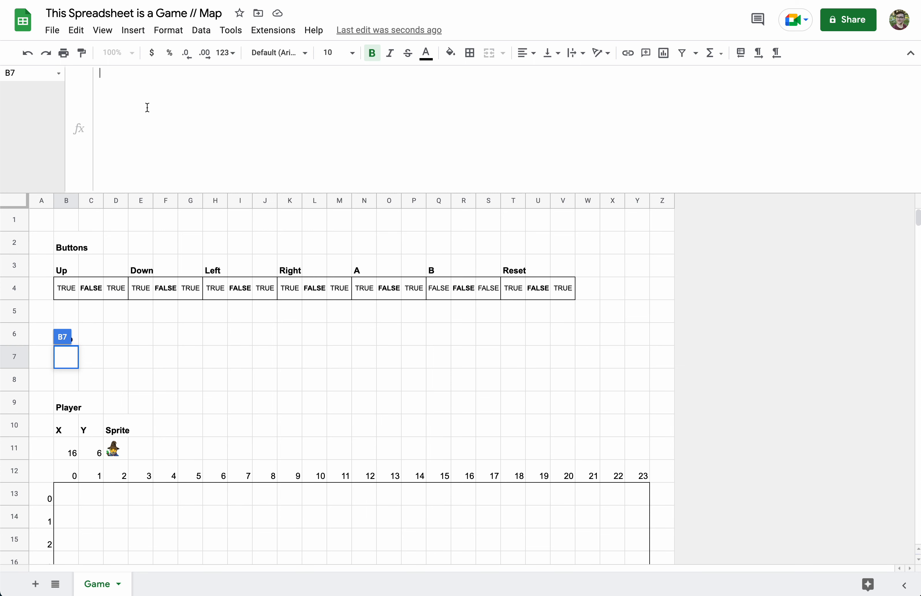
Type a full row of 1s into B7, then a 1000…0001 walled row below it
{"action": "left_click", "coordinate": [168, 113]}
{"action": "type", "text": "1111"}
{"action": "double_click", "coordinate": [101, 76]}
{"action": "left_click", "coordinate": [168, 78]}
{"action": "type", "text": "111111111111"}
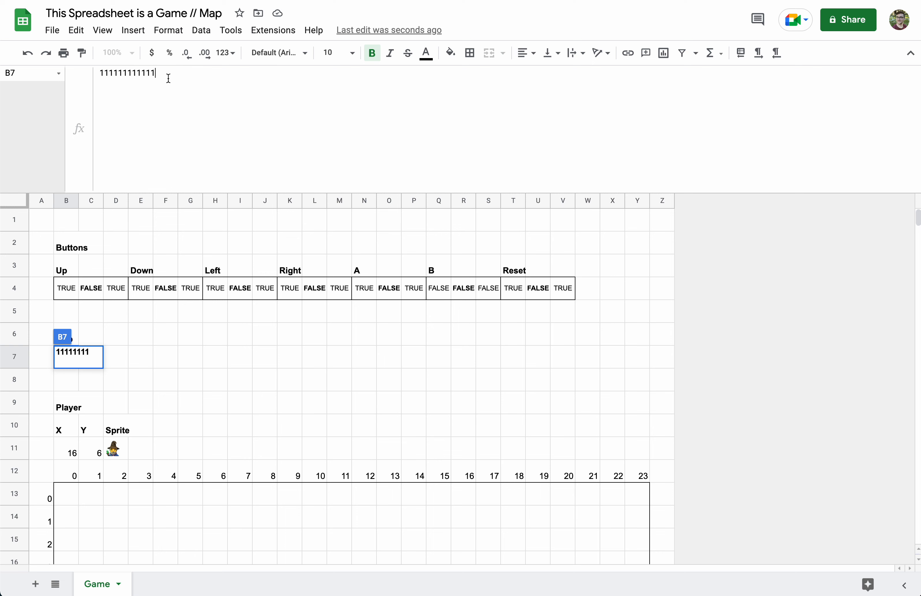
{"action": "type", "text": "111111111111"}
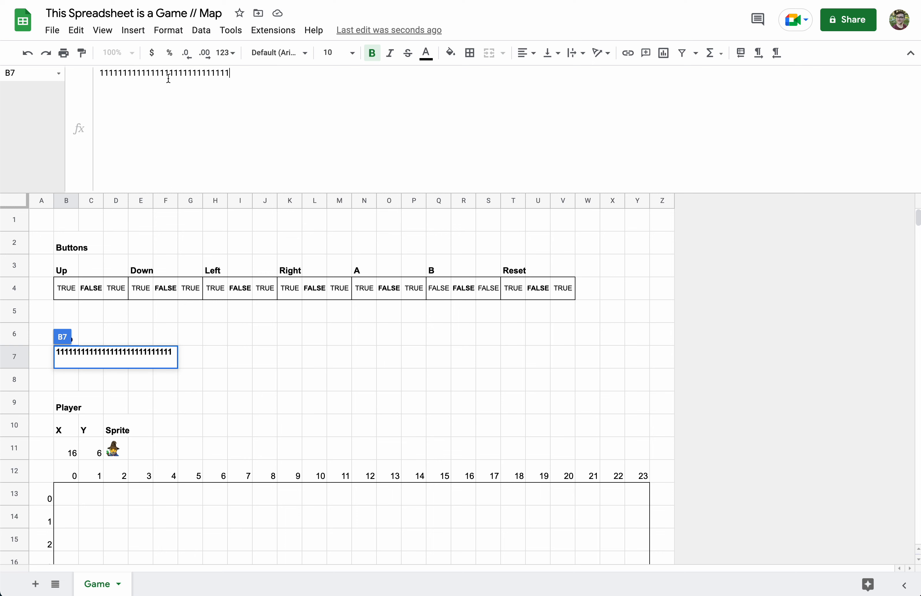
{"action": "type", "text": "1111"}
{"action": "type", "text": "1"}
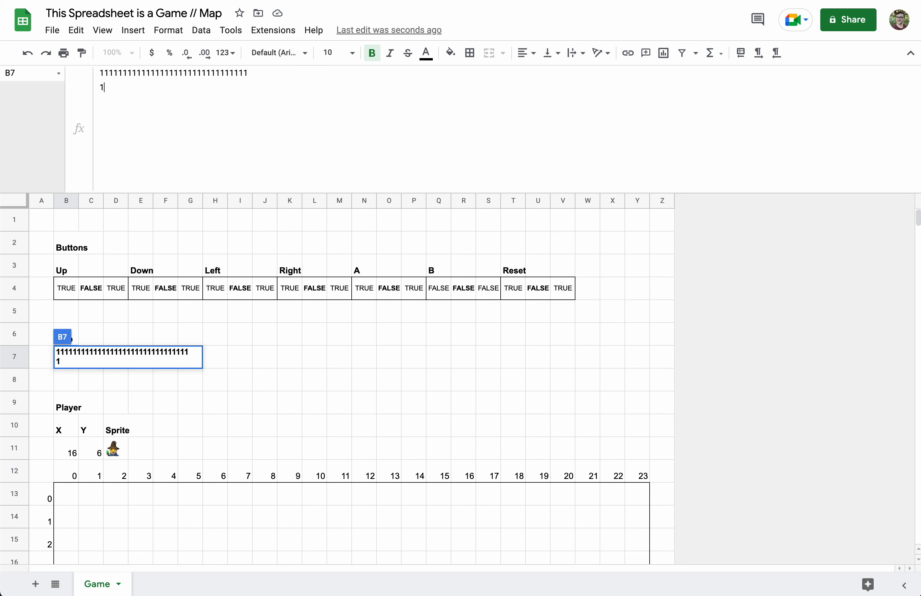
{"action": "type", "text": "0000000000000000000000000000001"}
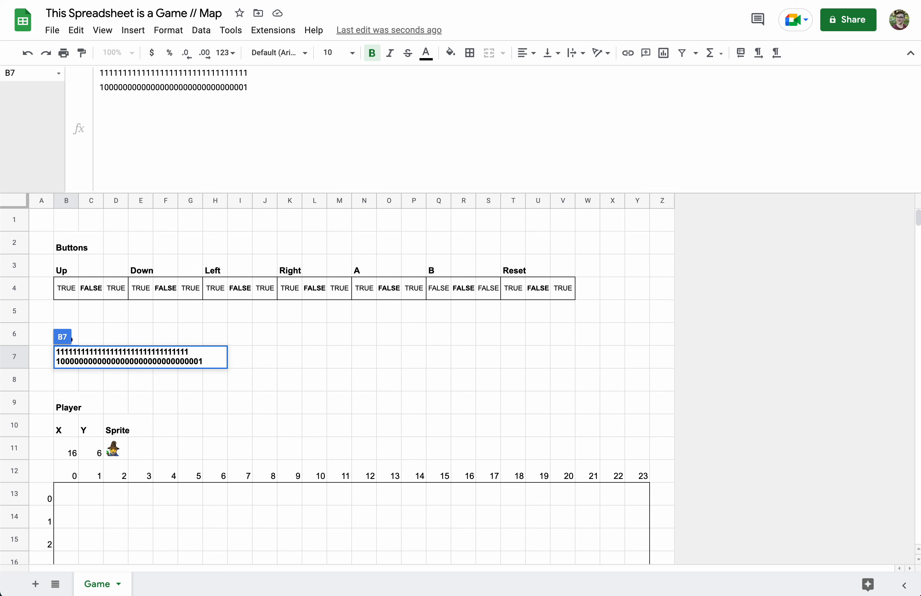
Paste the walled 1000…0001 row several times and add a bottom row of 1s
{"action": "left_click_drag", "start_coordinate": [266, 84], "coordinate": [267, 78]}
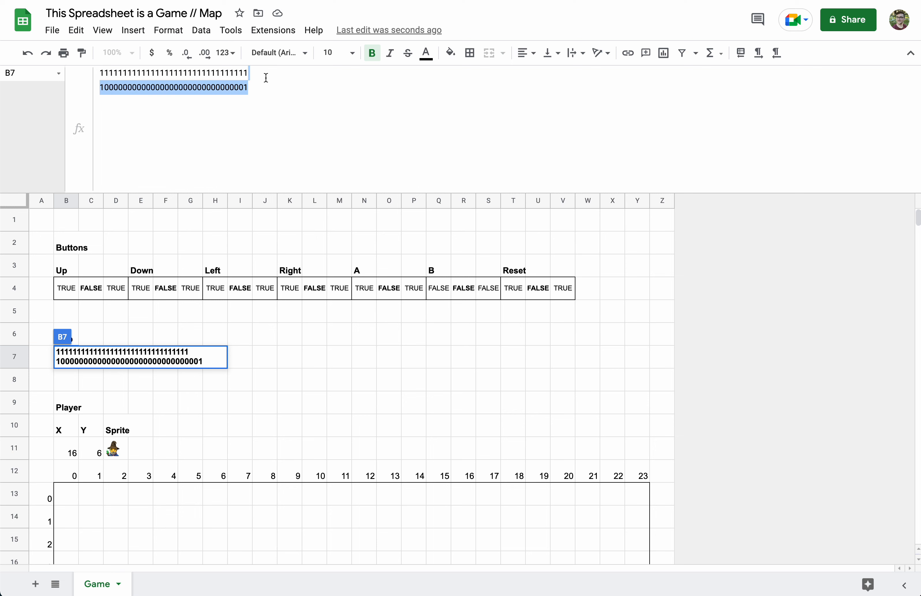
{"action": "key", "text": "ctrl+c"}
{"action": "left_click", "coordinate": [265, 88]}
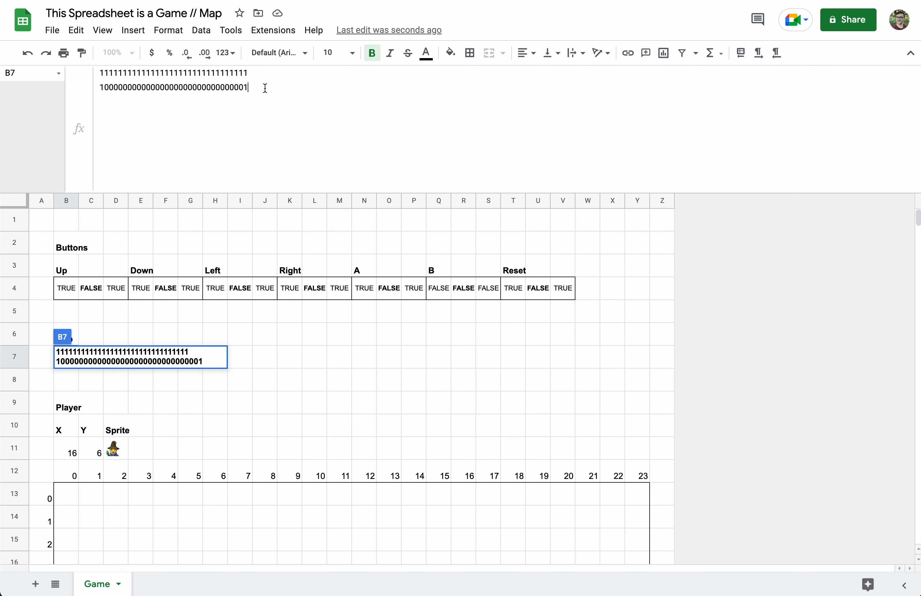
{"action": "key", "text": "ctrl+v"}
{"action": "key", "text": "ctrl+v"}
{"action": "key", "text": "ctrl+v"}
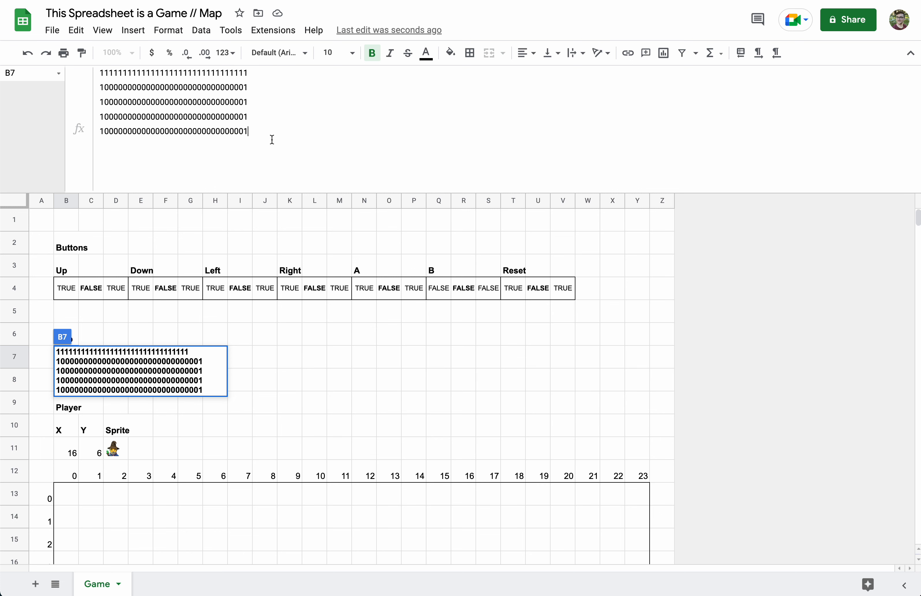
{"action": "key", "text": "ctrl+v"}
{"action": "key", "text": "ctrl+v"}
{"action": "key", "text": "ctrl+v"}
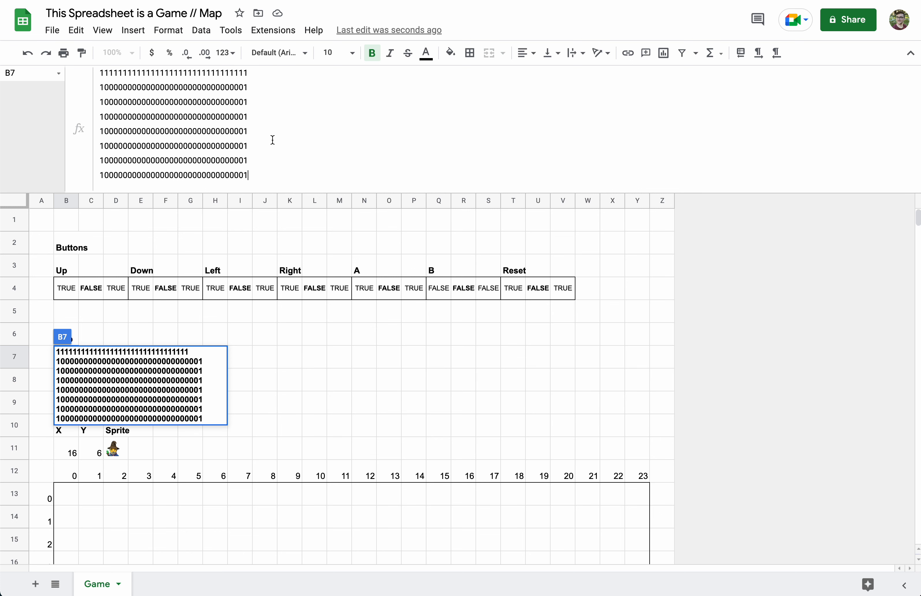
{"action": "key", "text": "ctrl+v"}
{"action": "key", "text": "ctrl+v"}
{"action": "key", "text": "ctrl+v"}
{"action": "key", "text": "ctrl+v"}
{"action": "key", "text": "ctrl+v"}
{"action": "type", "text": "vv"}
{"action": "key", "text": "BackSpace"}
{"action": "key", "text": "BackSpace"}
{"action": "key", "text": "ctrl+v"}
{"action": "key", "text": "ctrl+v"}
{"action": "key", "text": "ctrl+v"}
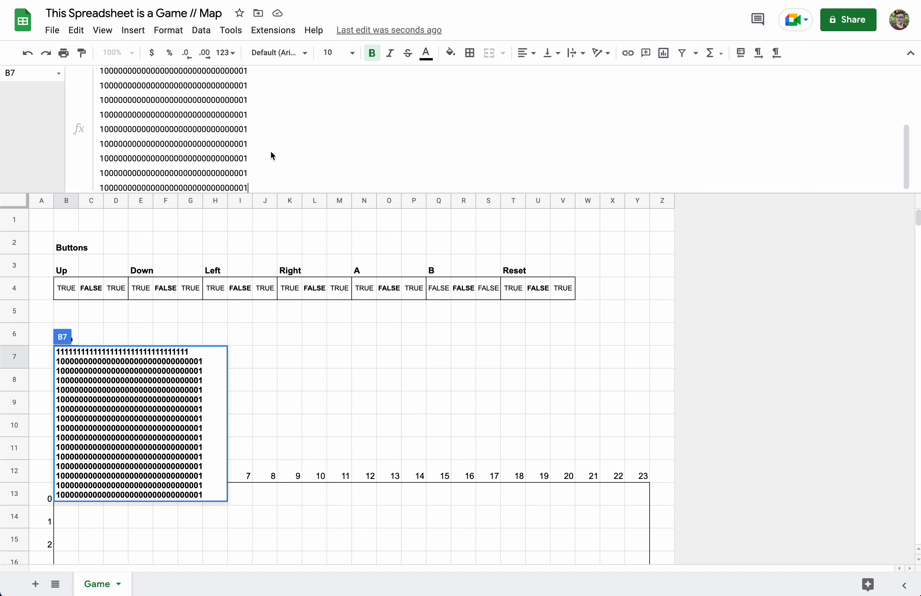
{"action": "key", "text": "ctrl+Return"}
{"action": "type", "text": "1111"}
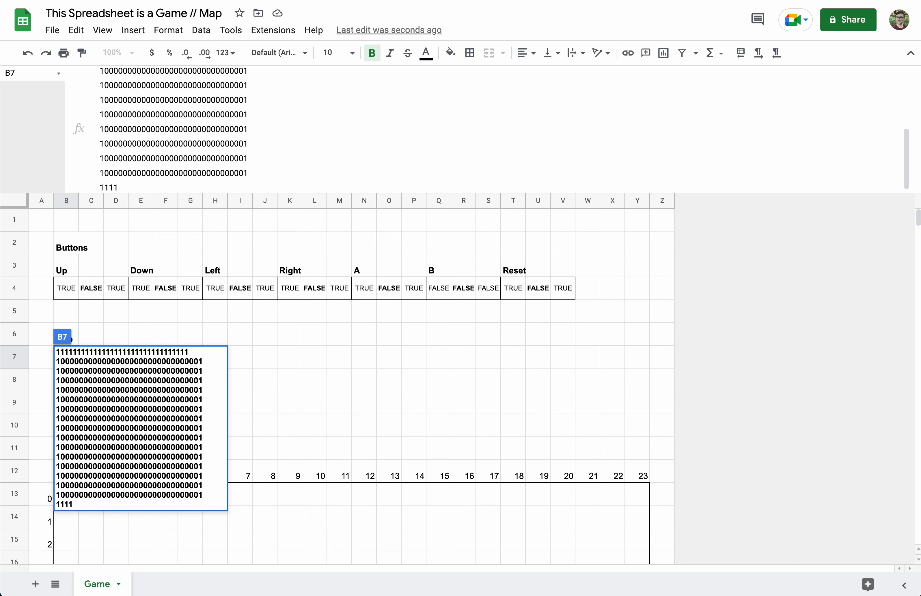
{"action": "type", "text": "11111111111111111111111111"}
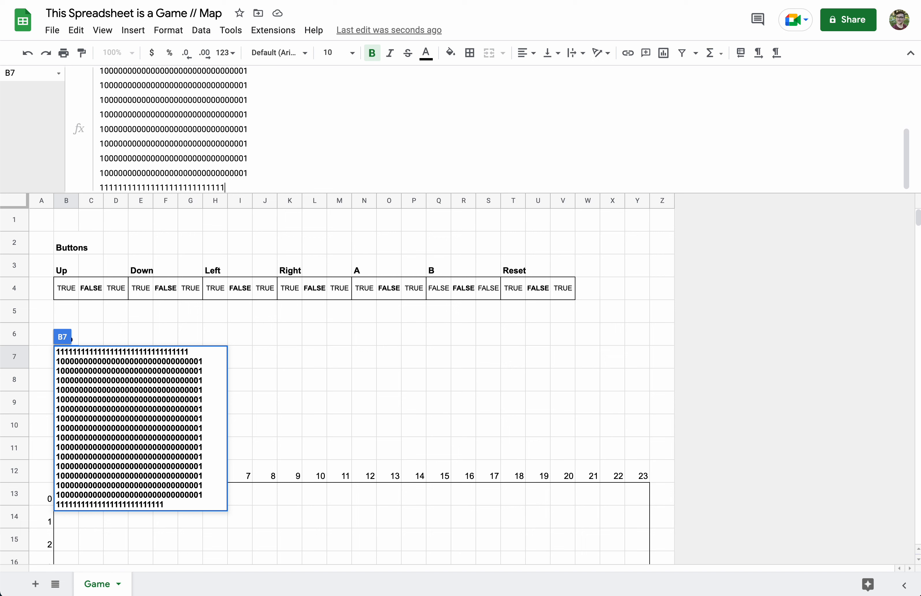
{"action": "type", "text": "11"}
Turn several interior 0s in rows three to five into 1s and commit the map
{"action": "scroll", "coordinate": [185, 131], "scroll_direction": "up", "scroll_amount": 3}
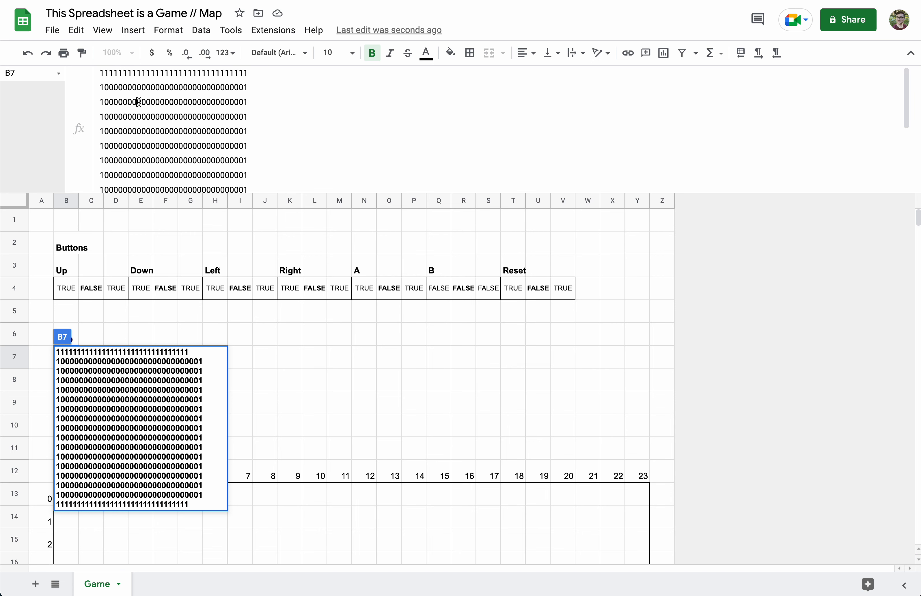
{"action": "key", "text": "BackSpace"}
{"action": "type", "text": "1"}
{"action": "key", "text": "Delete"}
{"action": "type", "text": "1"}
{"action": "left_click", "coordinate": [175, 131]}
{"action": "key", "text": "Delete"}
{"action": "type", "text": "1"}
{"action": "left_click", "coordinate": [133, 117]}
{"action": "key", "text": "Delete"}
{"action": "type", "text": "1"}
{"action": "left_click", "coordinate": [227, 101]}
{"action": "key", "text": "Delete"}
{"action": "type", "text": "1"}
{"action": "key", "text": "Return"}
Create a named range 'map' for cell B7 through Data > Named ranges
{"action": "left_click", "coordinate": [52, 362]}
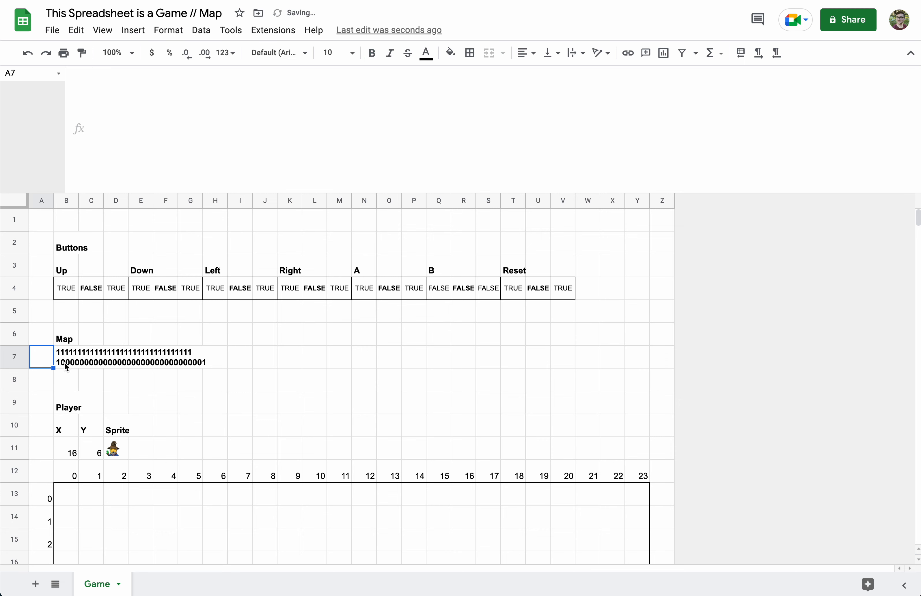
{"action": "left_click", "coordinate": [68, 366]}
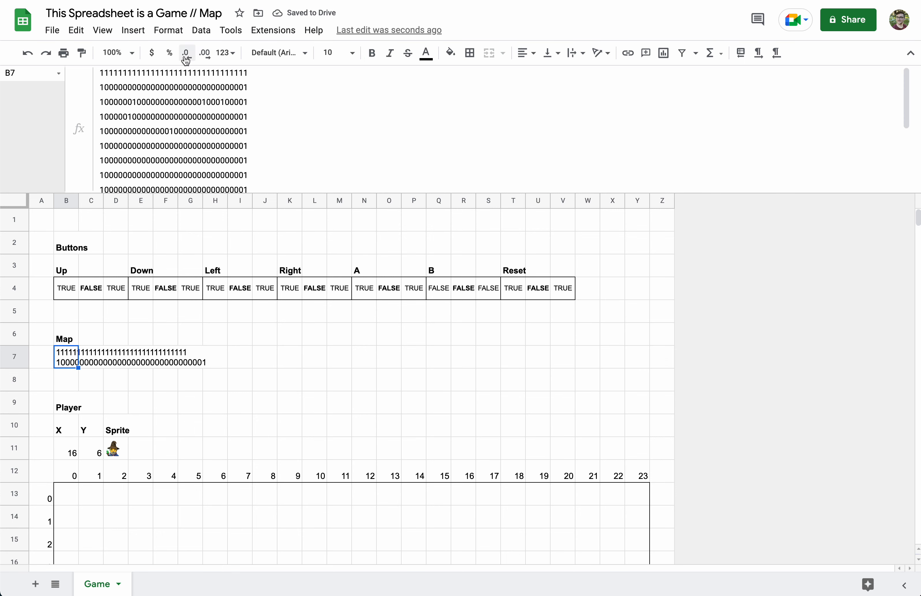
{"action": "left_click", "coordinate": [201, 30]}
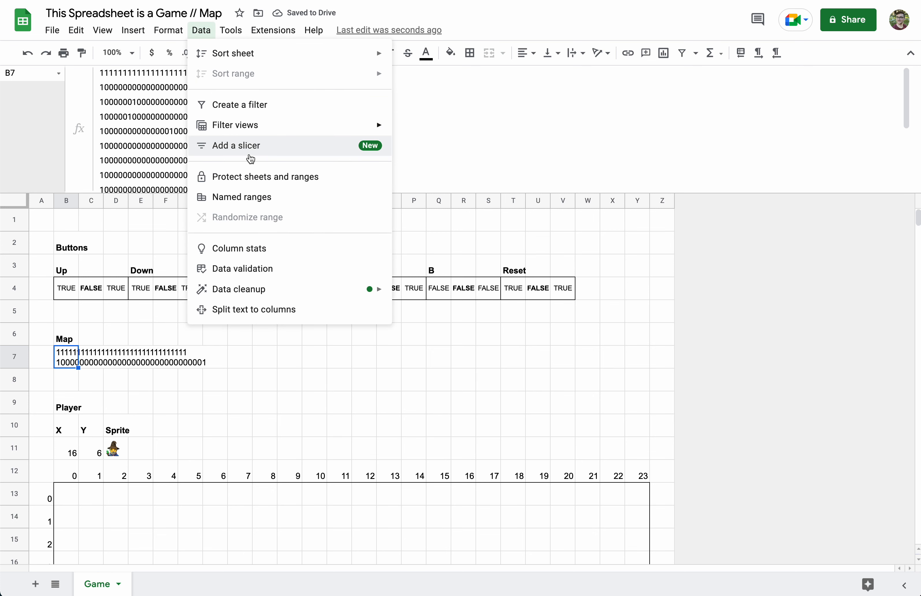
{"action": "left_click", "coordinate": [248, 198]}
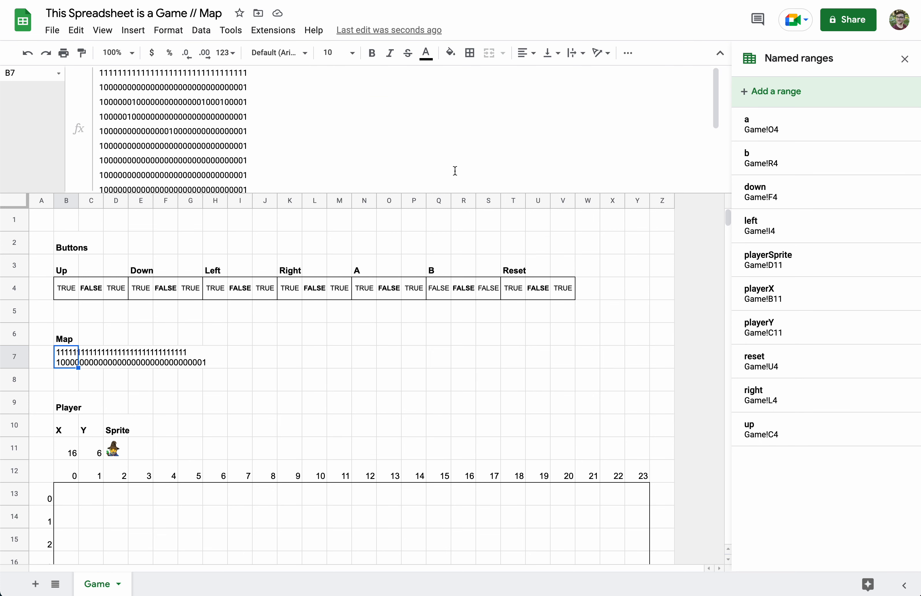
{"action": "left_click", "coordinate": [780, 93]}
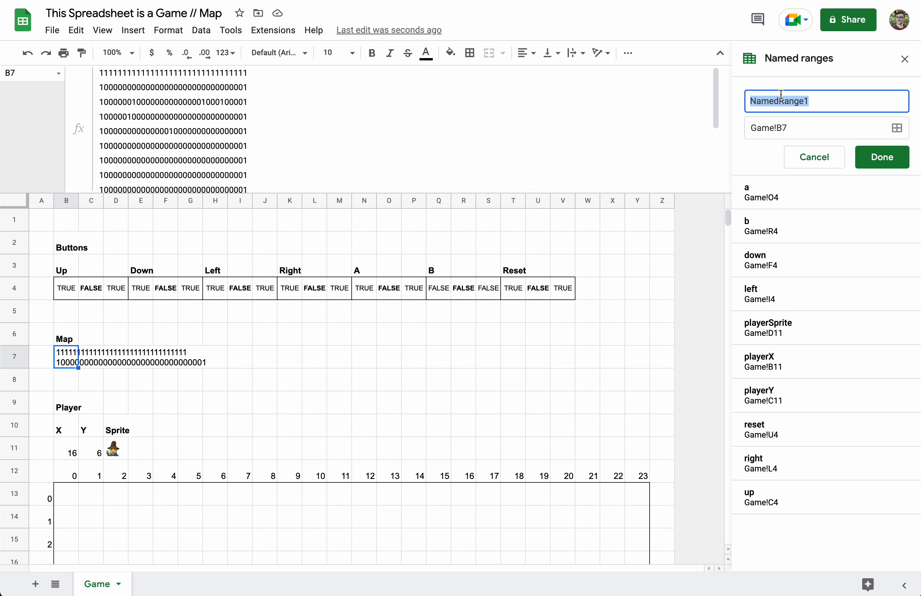
{"action": "type", "text": "map"}
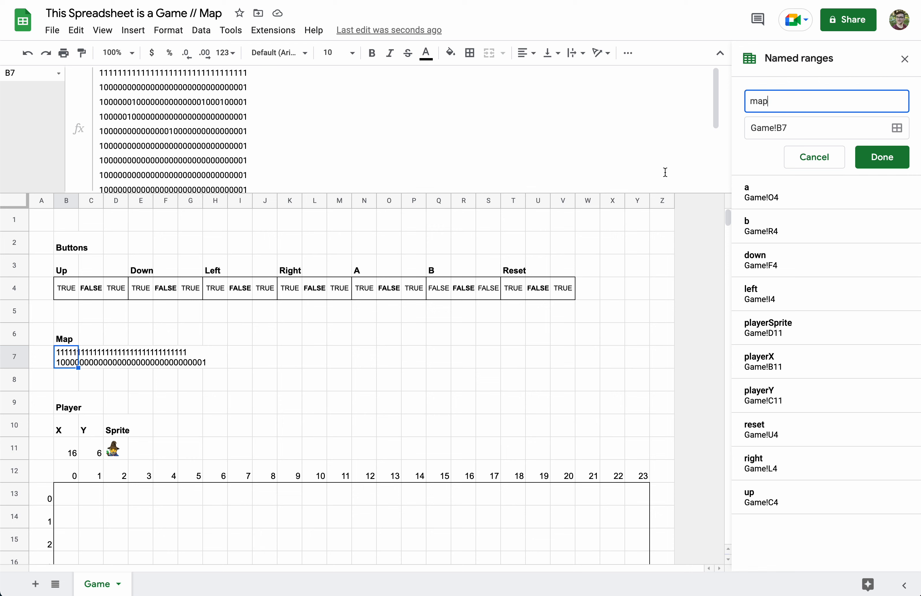
{"action": "left_click", "coordinate": [883, 157]}
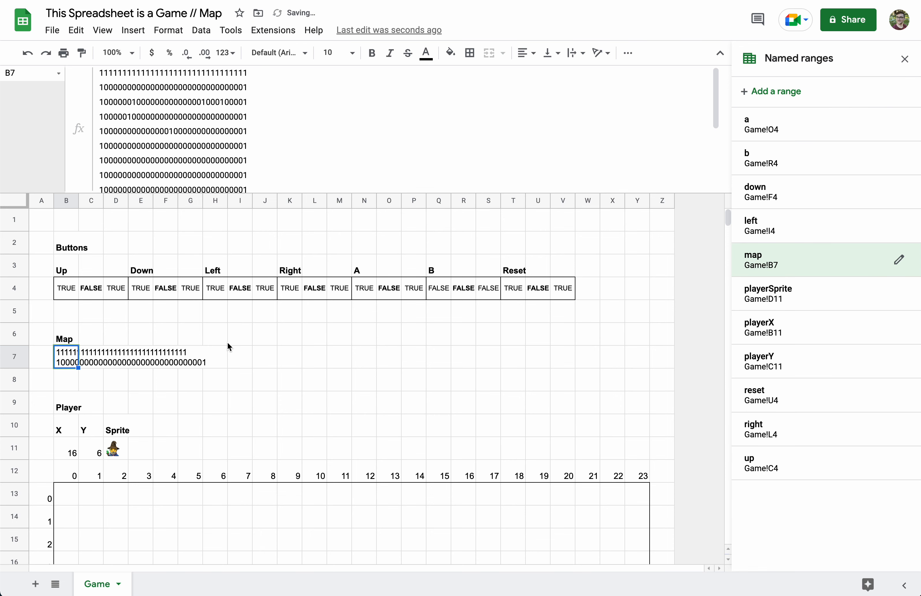
{"action": "left_click", "coordinate": [149, 341]}
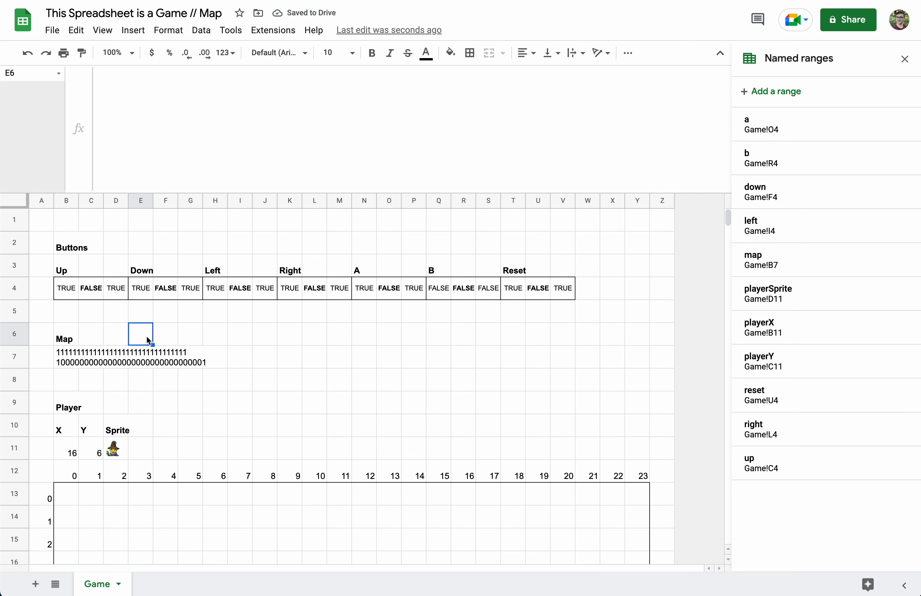
Add a 'Tiles' heading in E6 with tile numbers 0 and 1 in E7:E8
{"action": "type", "text": "Tiles"}
{"action": "key", "text": "Return"}
{"action": "left_click", "coordinate": [145, 339]}
{"action": "left_click", "coordinate": [148, 362]}
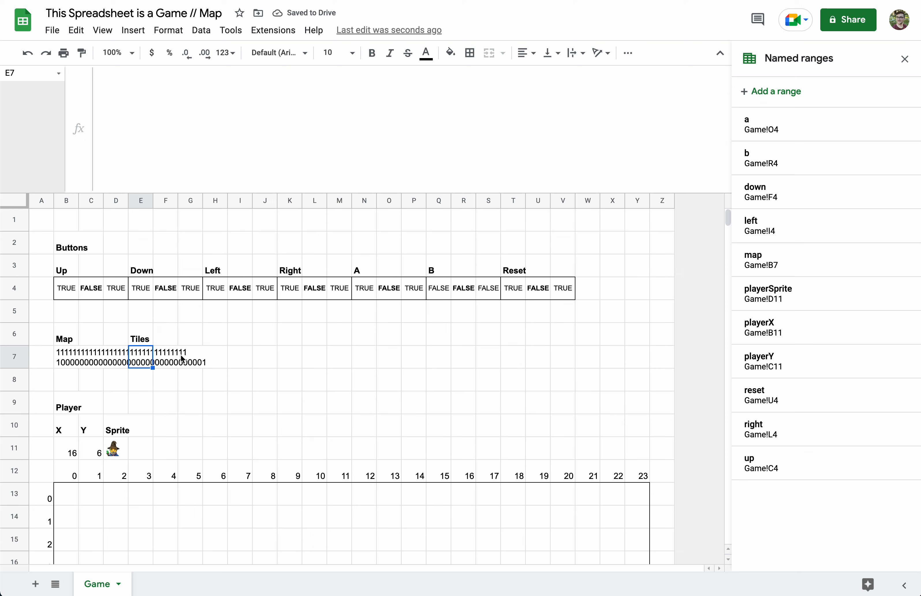
{"action": "type", "text": "0"}
{"action": "key", "text": "Return"}
{"action": "type", "text": "1"}
{"action": "left_click", "coordinate": [164, 364]}
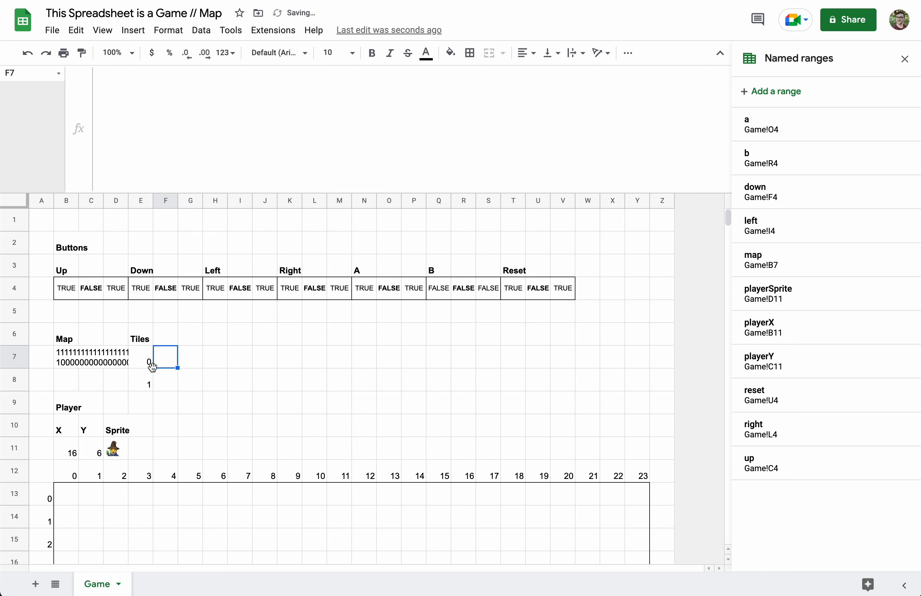
Put a black square emoji in F8 and set its font size to 18
{"action": "left_click", "coordinate": [164, 384]}
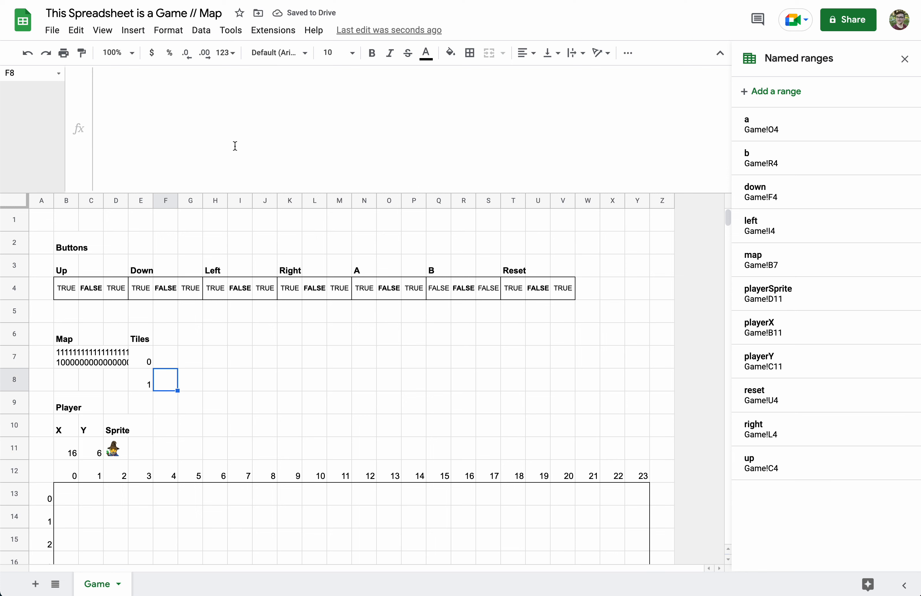
{"action": "double_click", "coordinate": [173, 386]}
{"action": "key", "text": "ctrl+super+space"}
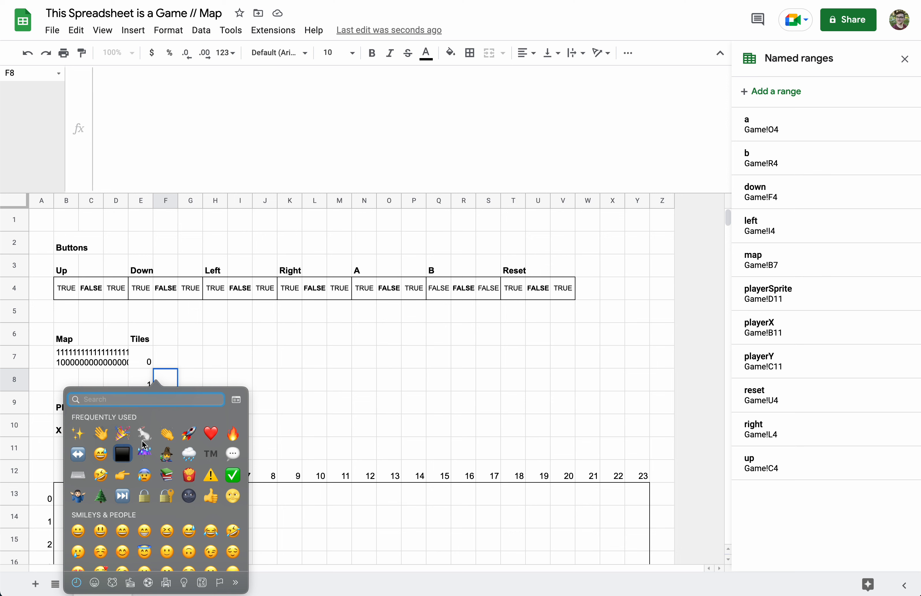
{"action": "left_click", "coordinate": [130, 457]}
{"action": "left_click", "coordinate": [197, 388]}
{"action": "left_click", "coordinate": [164, 383]}
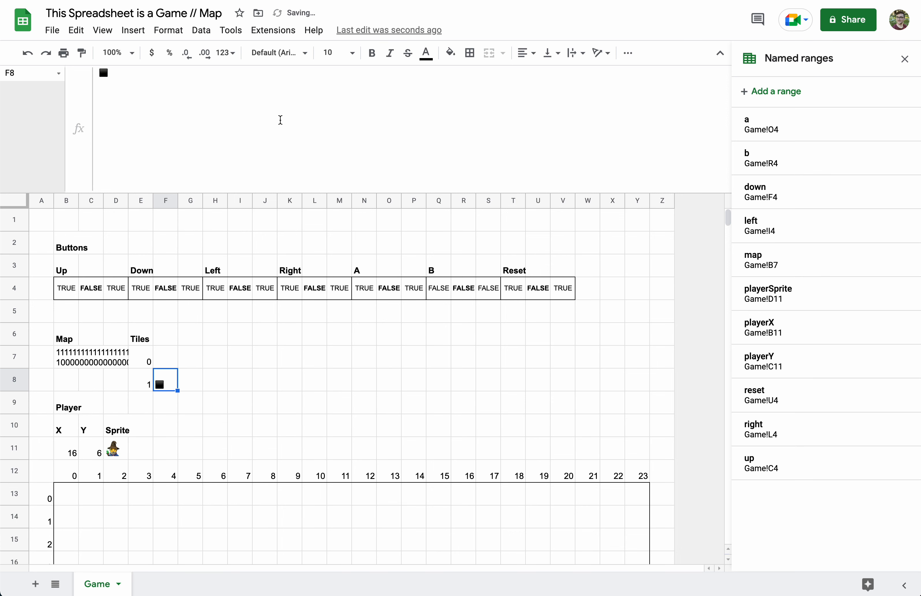
{"action": "left_click", "coordinate": [352, 54]}
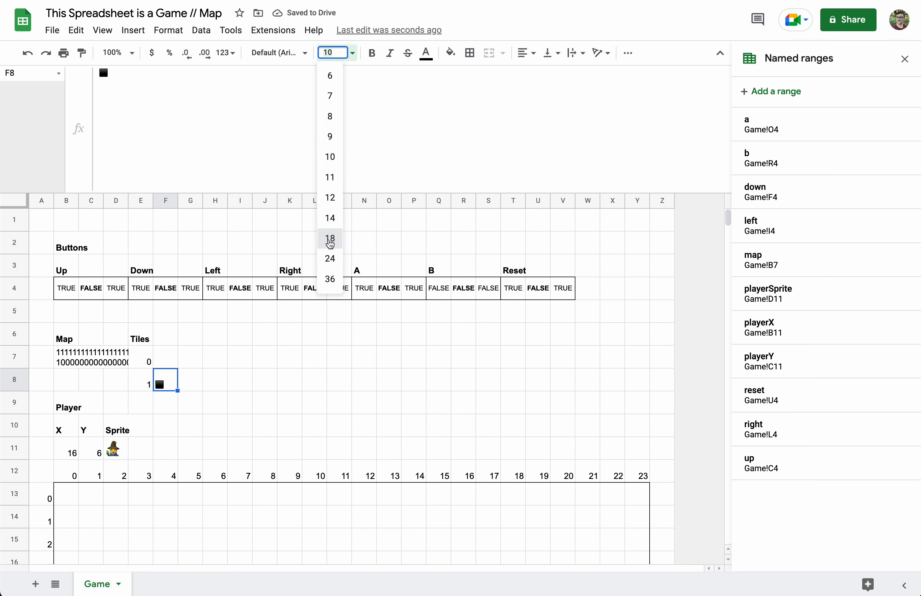
{"action": "left_click", "coordinate": [330, 239]}
{"action": "left_click", "coordinate": [202, 381]}
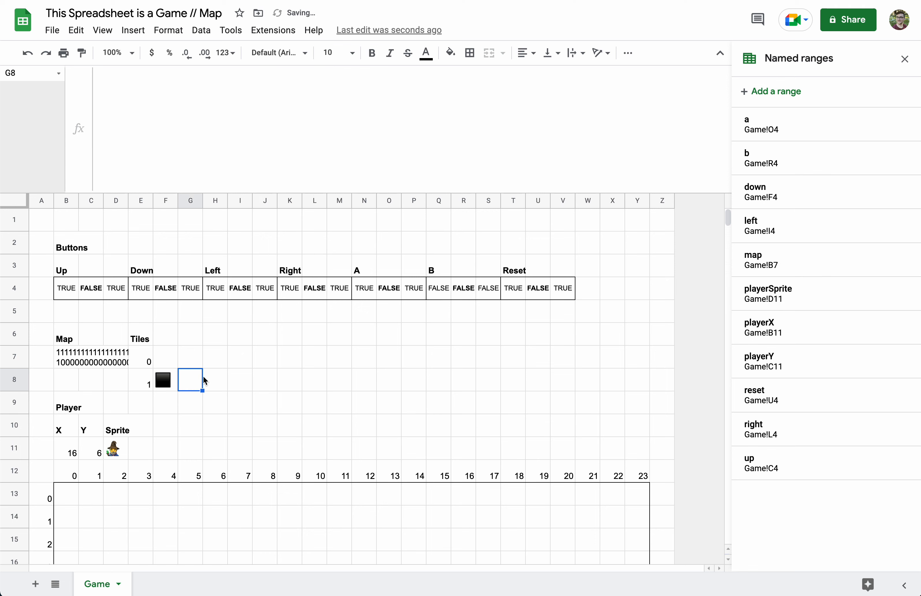
{"action": "scroll", "coordinate": [203, 378], "scroll_direction": "down", "scroll_amount": 3}
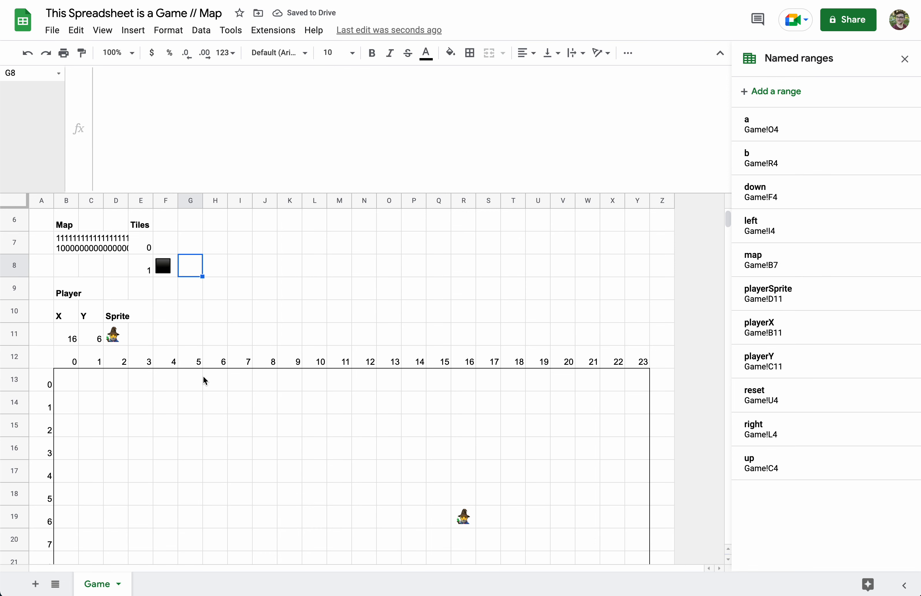
Select the tile legend E7:F8 and save it as the named range 'mapTiles'
{"action": "left_click_drag", "start_coordinate": [144, 271], "coordinate": [170, 291]}
{"action": "left_click", "coordinate": [151, 283]}
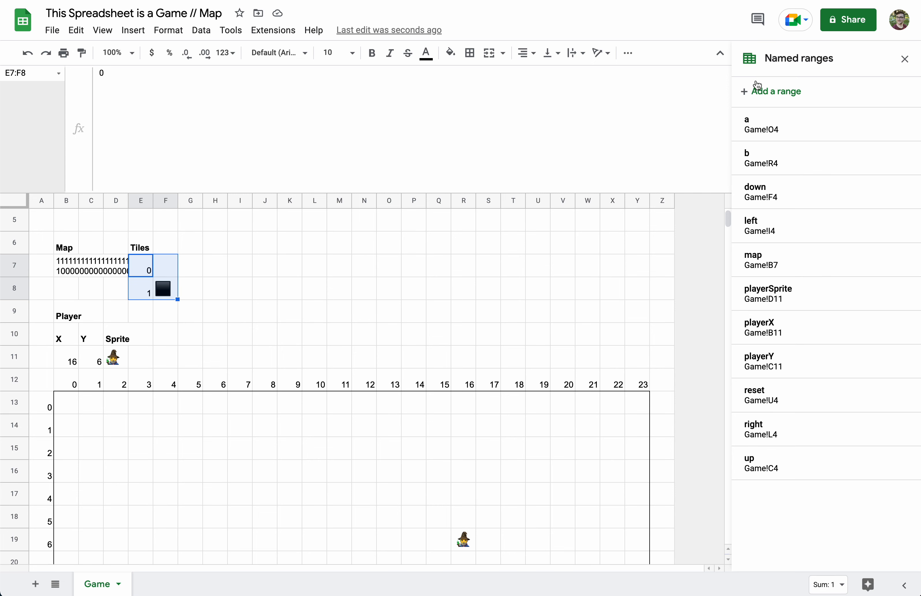
{"action": "left_click", "coordinate": [770, 91]}
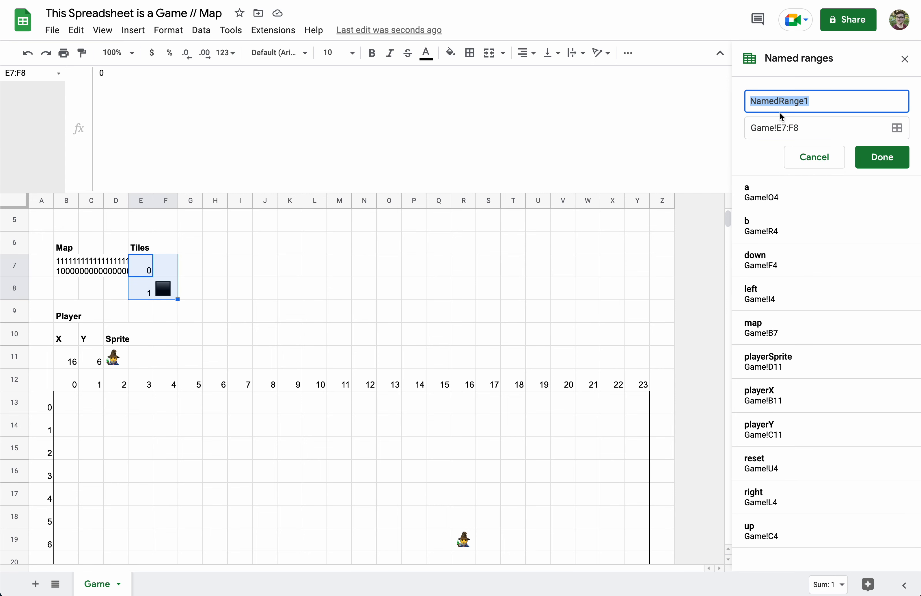
{"action": "type", "text": "mapTIles"}
{"action": "key", "text": "BackSpace"}
{"action": "key", "text": "BackSpace"}
{"action": "key", "text": "BackSpace"}
{"action": "key", "text": "BackSpace"}
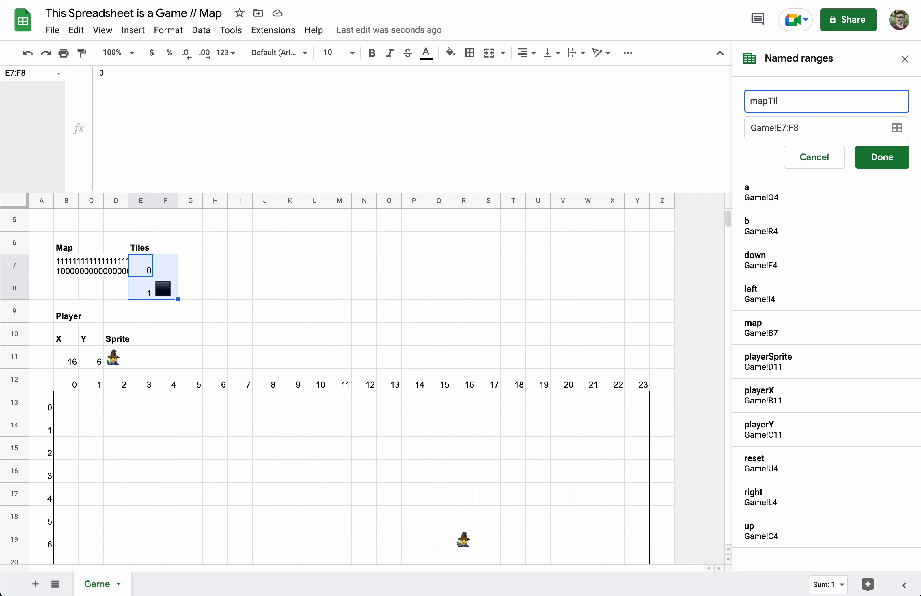
{"action": "type", "text": "iles"}
{"action": "key", "text": "Return"}
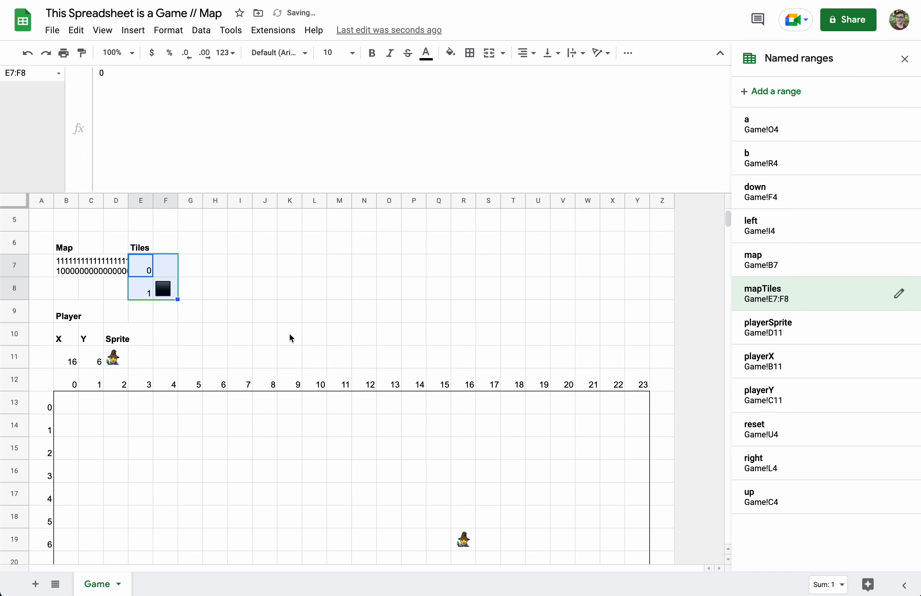
{"action": "right_click", "coordinate": [218, 304]}
Close the Named ranges sidebar and show B13's full formula in a taller formula bar
{"action": "left_click", "coordinate": [905, 58]}
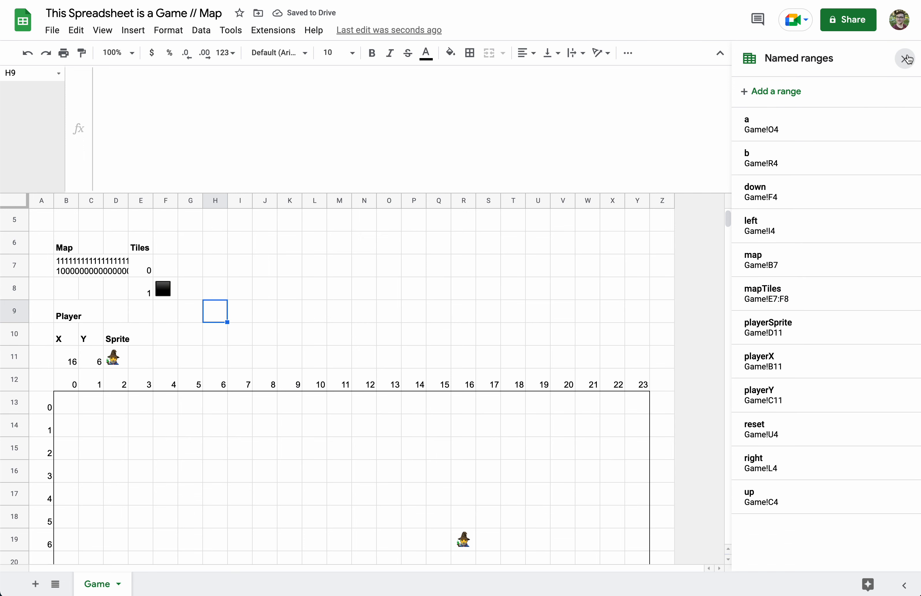
{"action": "left_click", "coordinate": [905, 59]}
{"action": "left_click_drag", "start_coordinate": [285, 191], "coordinate": [313, 8]}
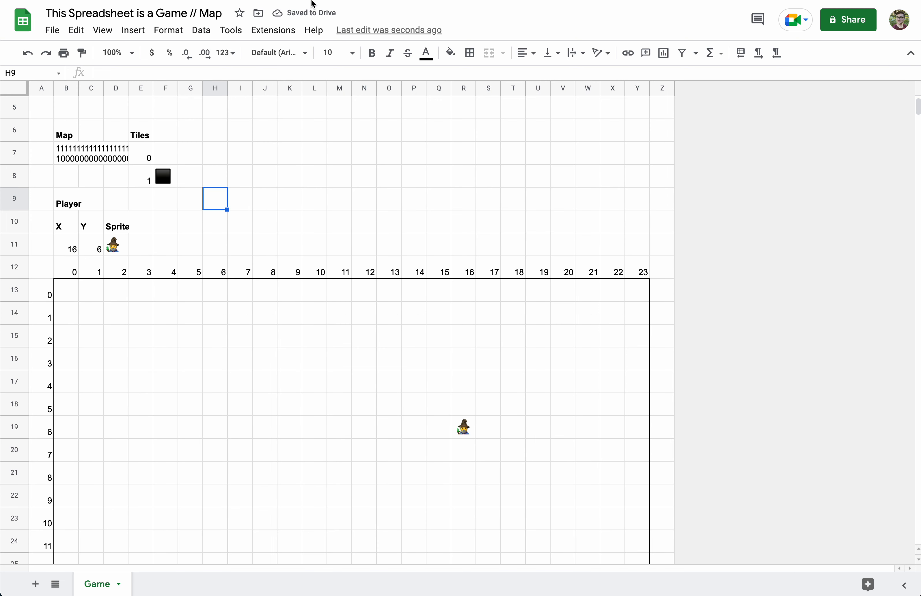
{"action": "left_click", "coordinate": [65, 294]}
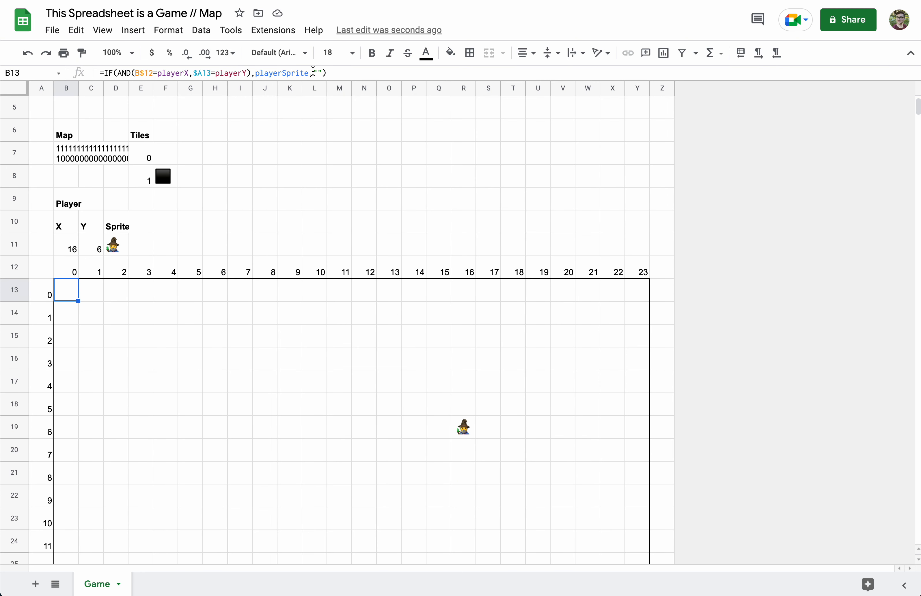
{"action": "left_click_drag", "start_coordinate": [100, 80], "coordinate": [101, 97]}
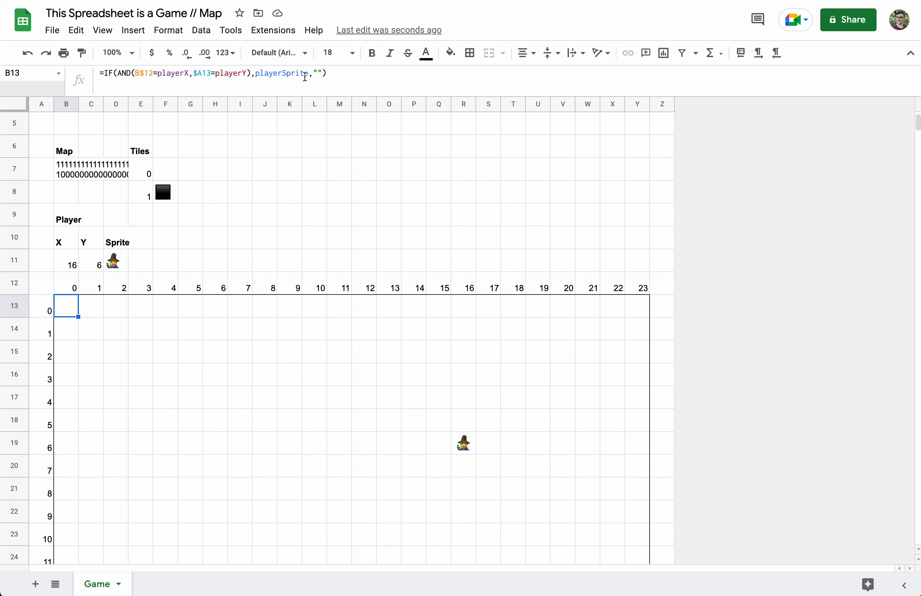
Replace the "" fallback in B13's formula with VLOOKUP( ,mapTiles,2)
{"action": "left_click", "coordinate": [317, 74]}
{"action": "double_click", "coordinate": [316, 73]}
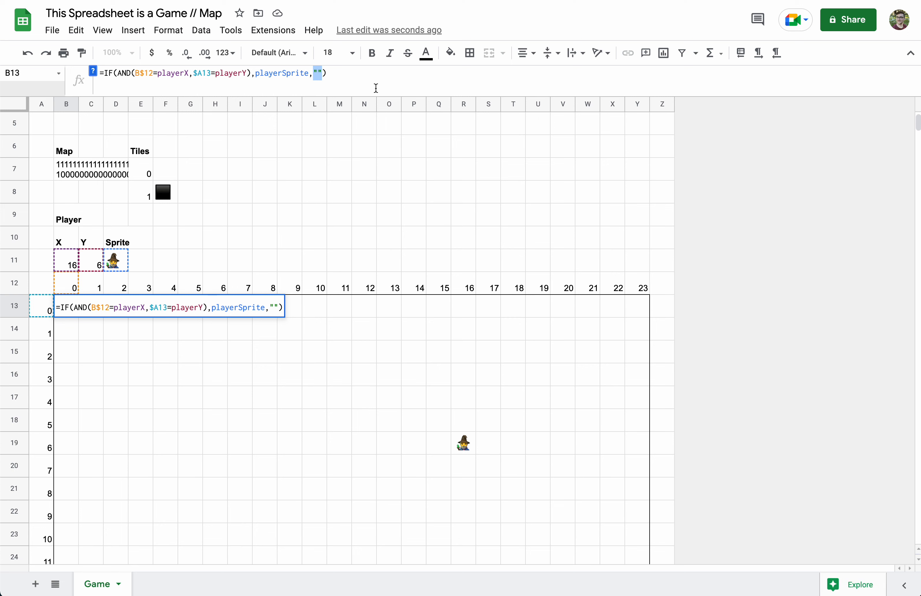
{"action": "key", "text": "BackSpace"}
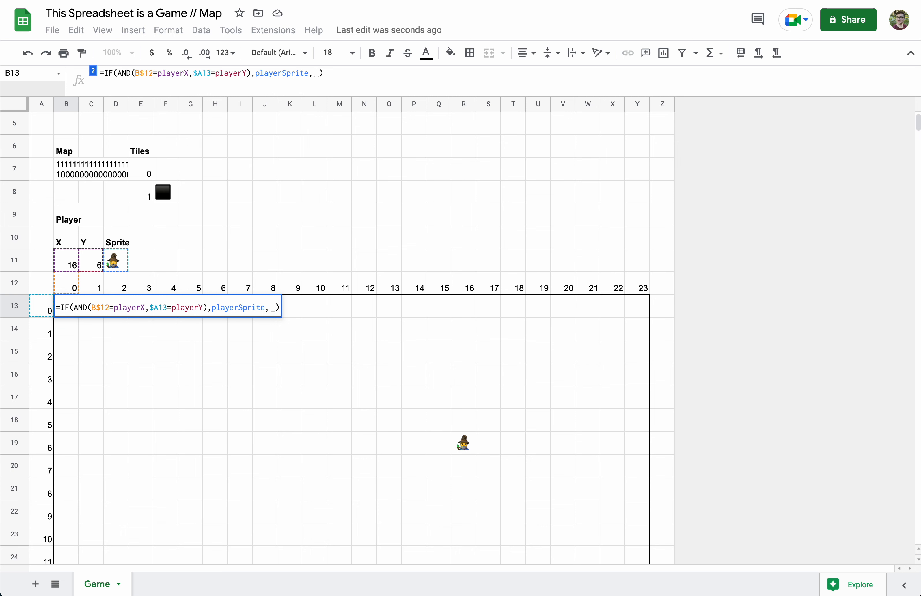
{"action": "key", "text": "BackSpace"}
{"action": "type", "text": "VLOOKUP("}
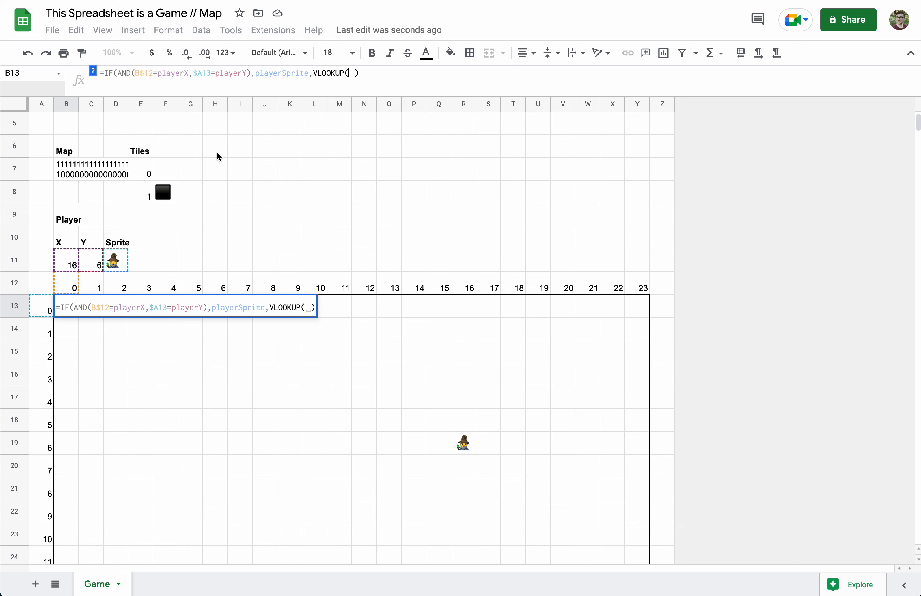
{"action": "type", "text": " ,"}
{"action": "type", "text": "mapTiles"}
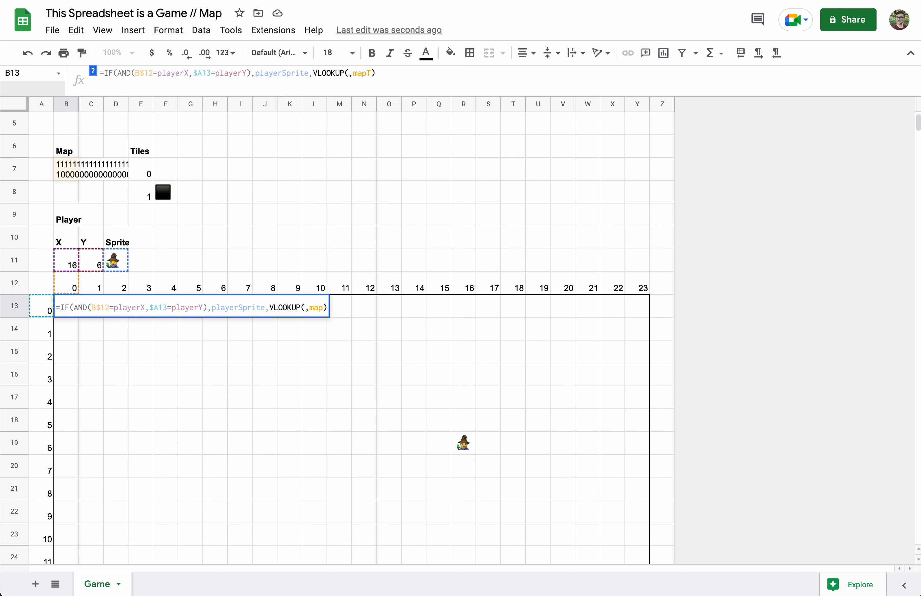
{"action": "type", "text": ", "}
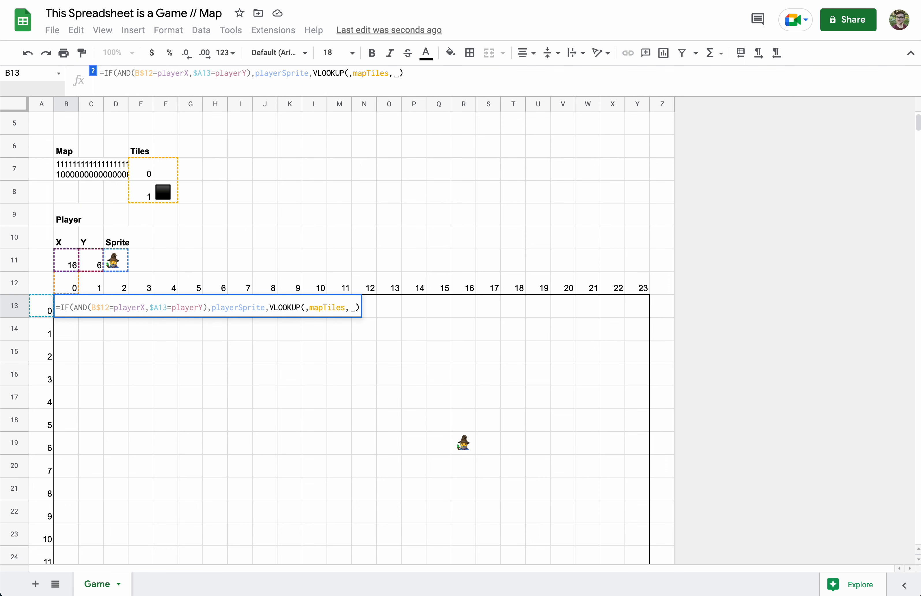
{"action": "type", "text": "2"}
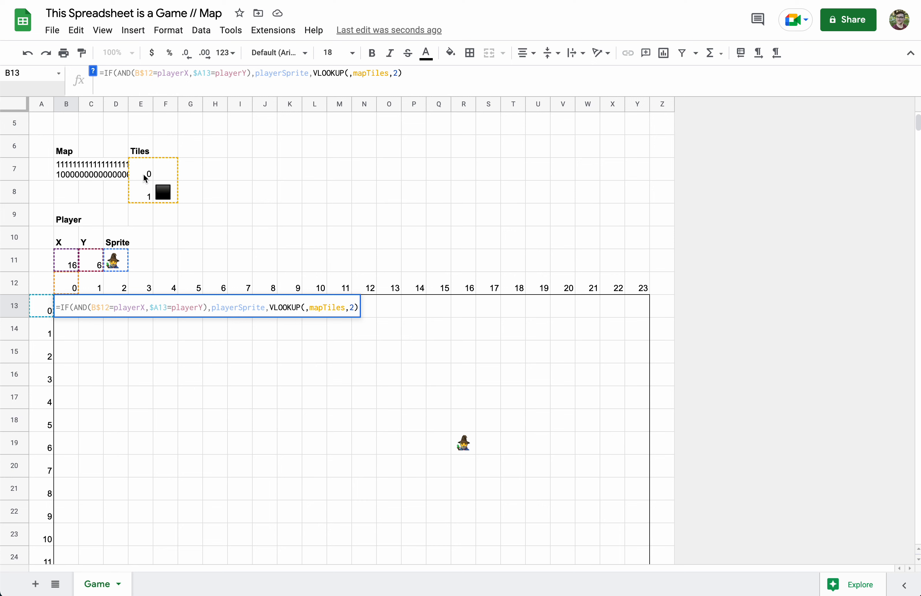
Begin VLOOKUP's lookup key in B13 with REGEXEXTRACT(map,"(?:.*\n){
{"action": "left_click", "coordinate": [350, 74]}
{"action": "type", "text": "REGEX"}
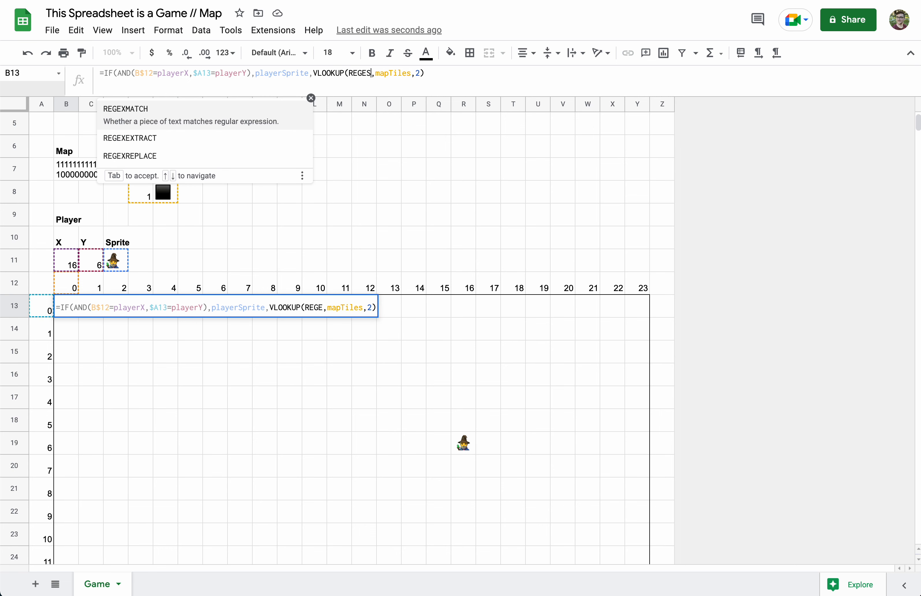
{"action": "type", "text": "EXTRACT("}
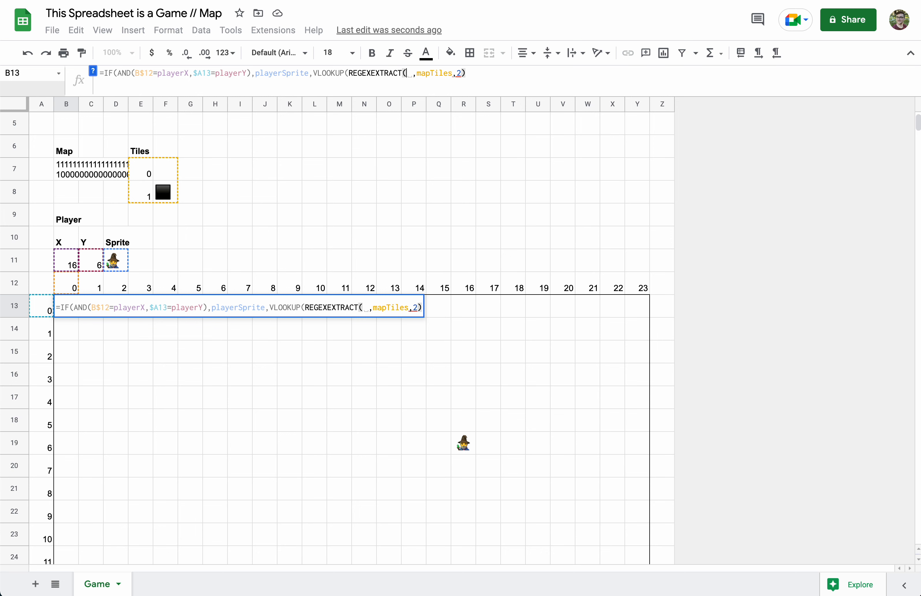
{"action": "type", "text": "map"}
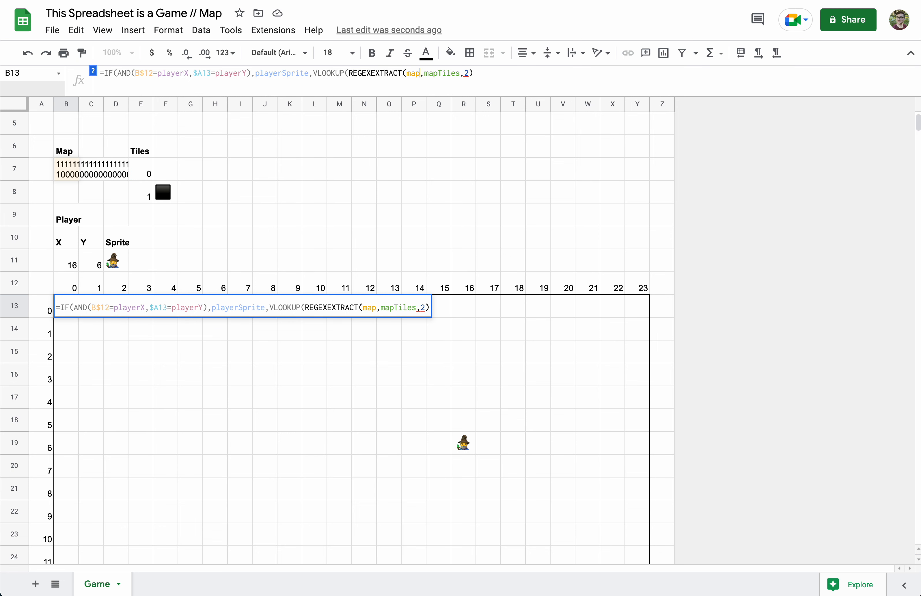
{"action": "type", "text": ","}
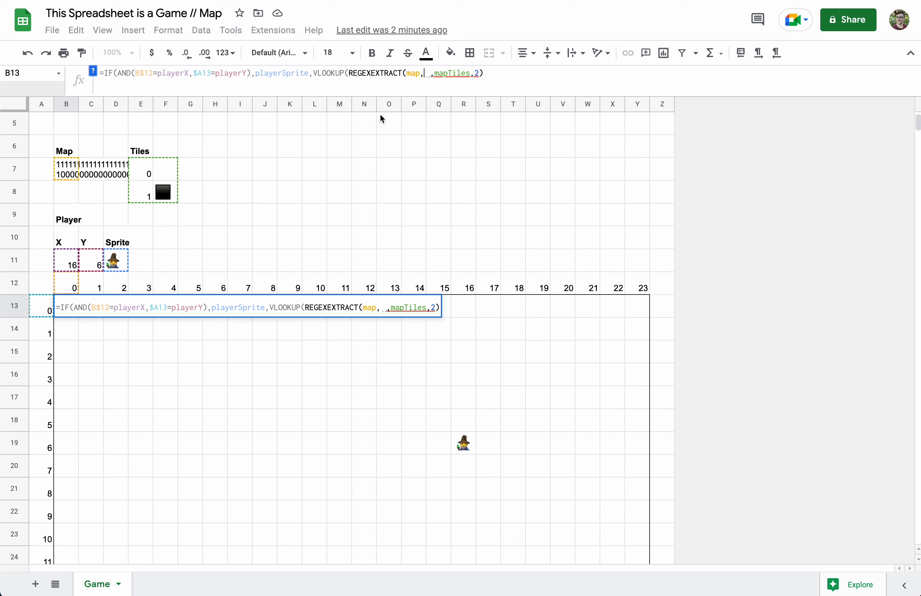
{"action": "type", "text": "\""}
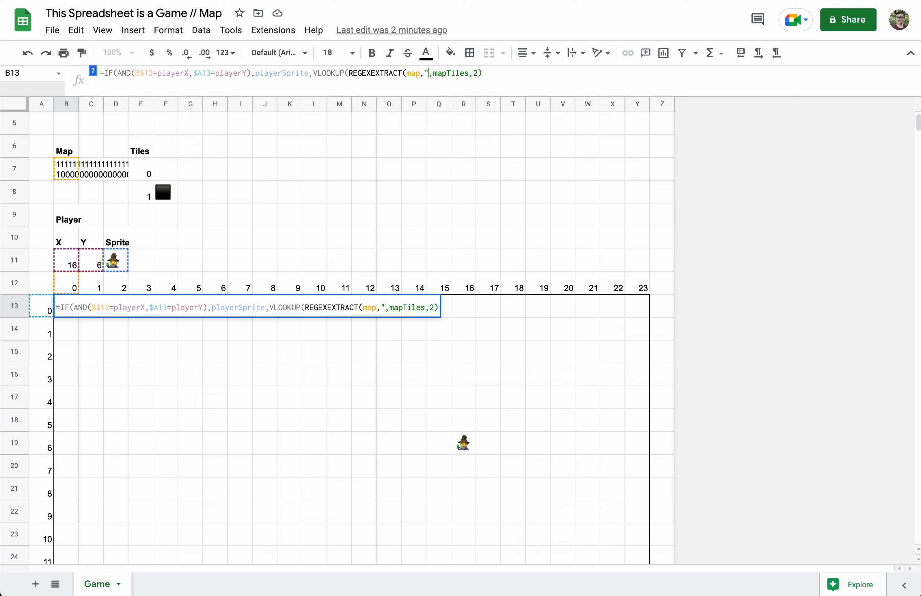
{"action": "type", "text": "(?:"}
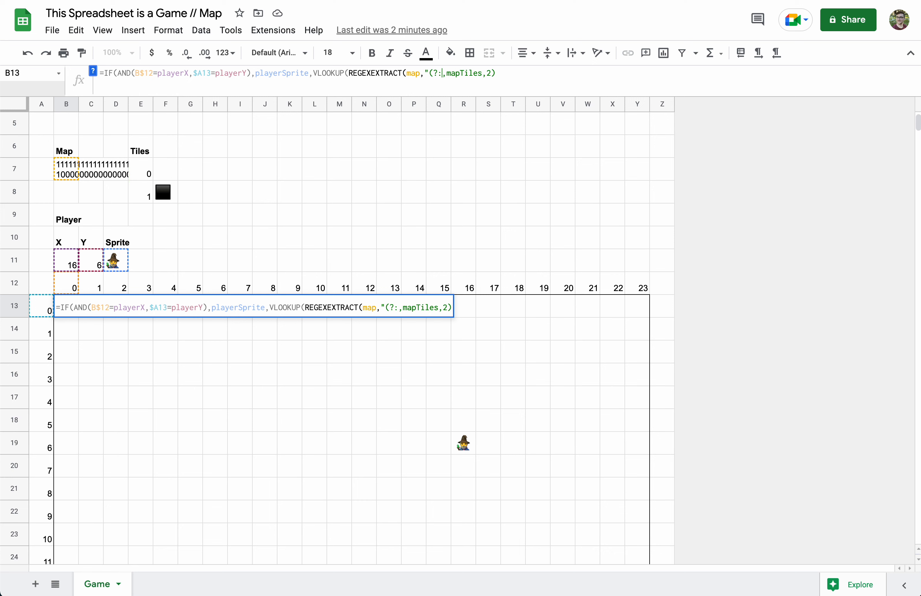
{"action": "type", "text": ".*"}
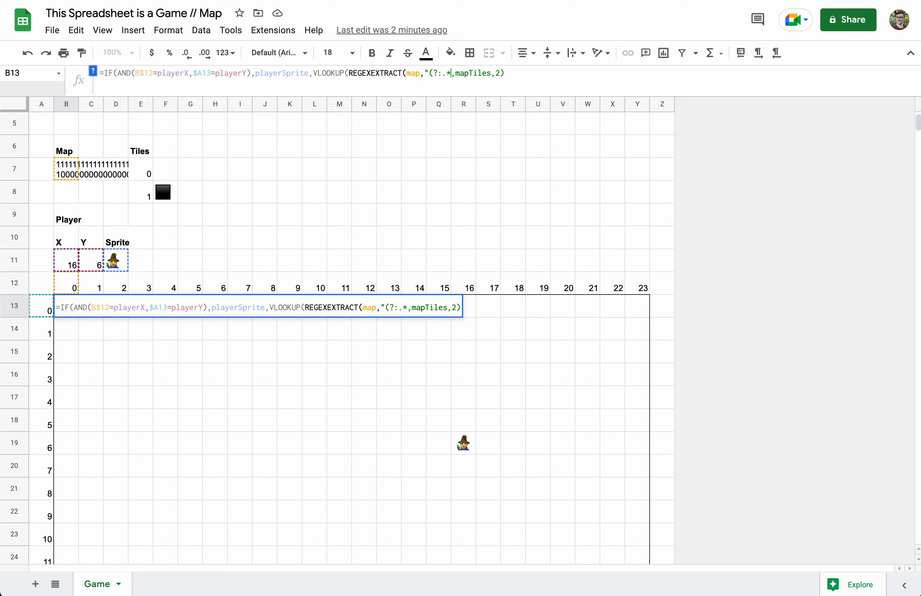
{"action": "type", "text": "\\n"}
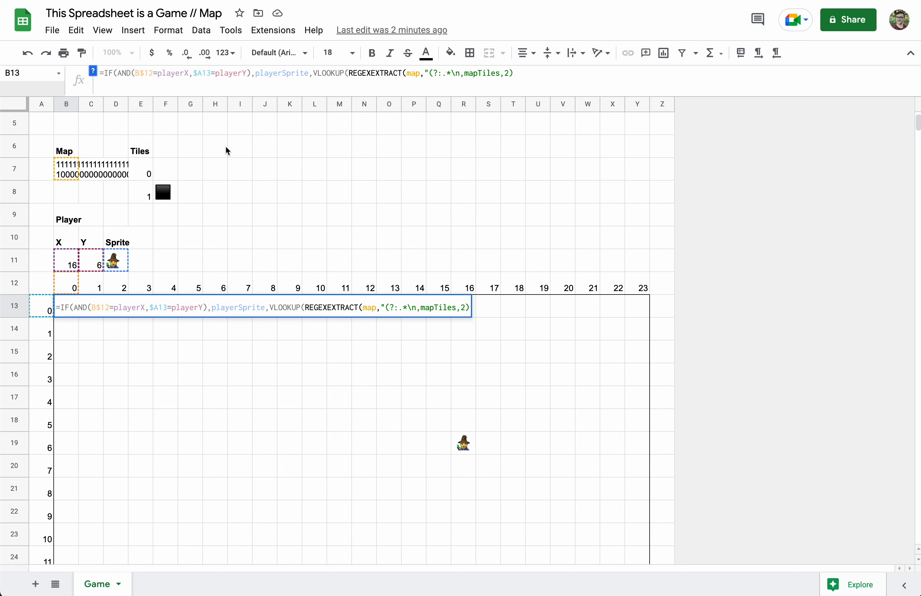
{"action": "type", "text": ")"}
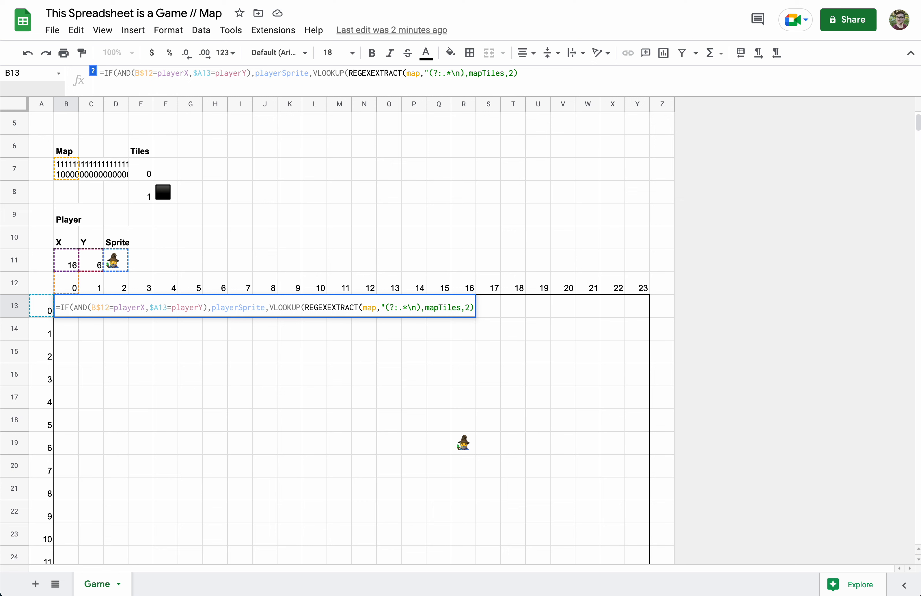
{"action": "type", "text": "{"}
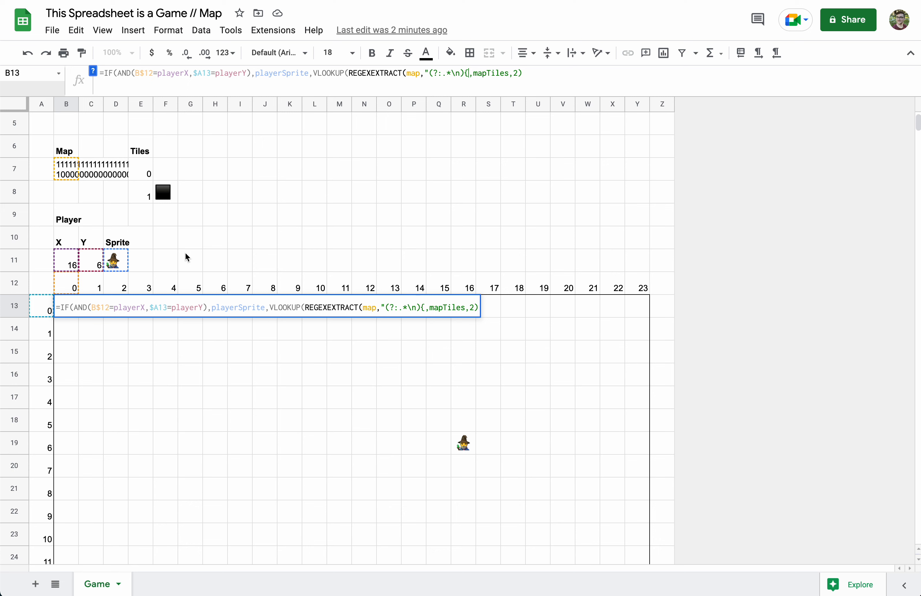
Finish the quantifier as "&$A13&"} and start the column pattern with .{"&
{"action": "key", "text": "Left"}
{"action": "key", "text": "Left"}
{"action": "key", "text": "Left"}
{"action": "key", "text": "Left"}
{"action": "key", "text": "Left"}
{"action": "key", "text": "Left"}
{"action": "key", "text": "Left"}
{"action": "key", "text": "Left"}
{"action": "key", "text": "Left"}
{"action": "key", "text": "Left"}
{"action": "key", "text": "Left"}
{"action": "key", "text": "Left"}
{"action": "type", "text": "\"&"}
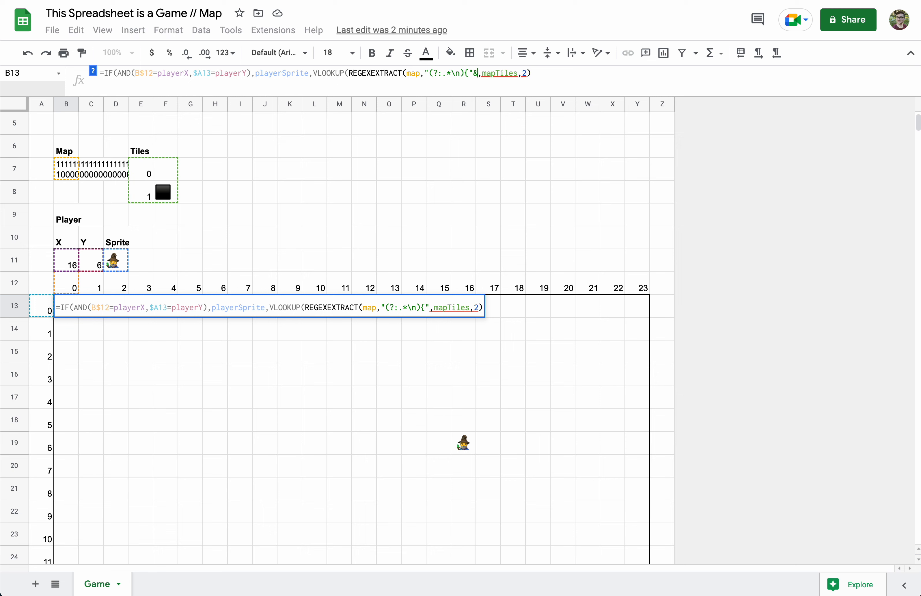
{"action": "left_click", "coordinate": [44, 307]}
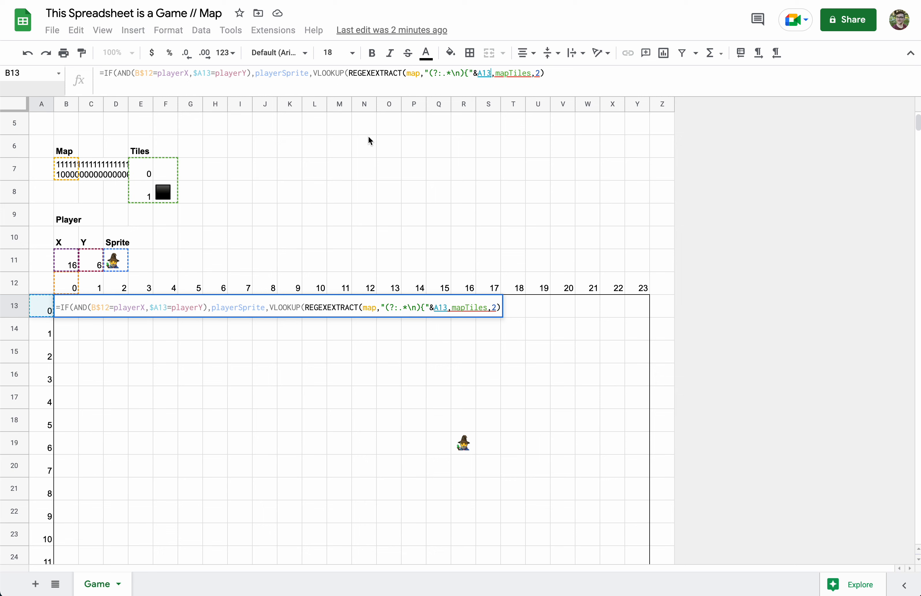
{"action": "left_click", "coordinate": [479, 74]}
{"action": "type", "text": "$"}
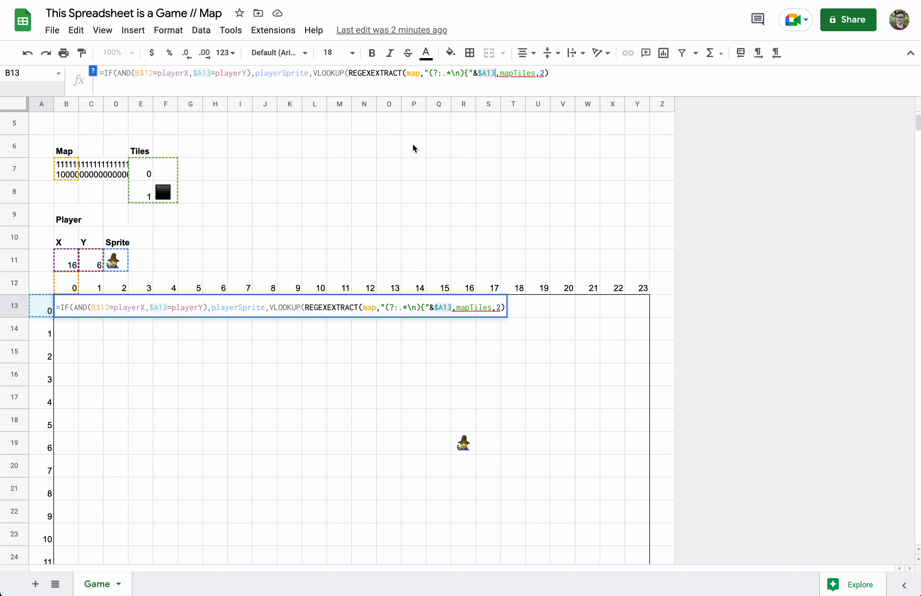
{"action": "type", "text": "&\""}
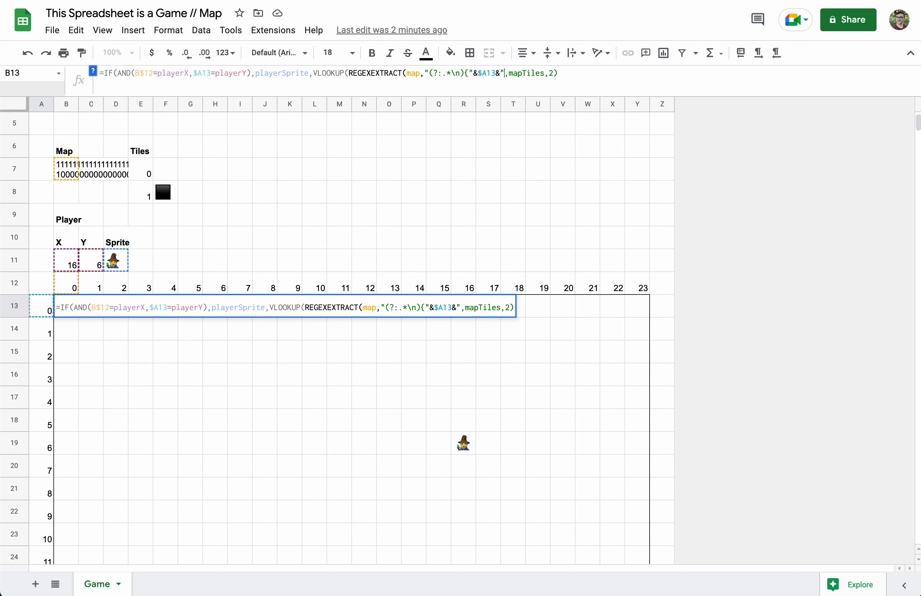
{"action": "type", "text": "}"}
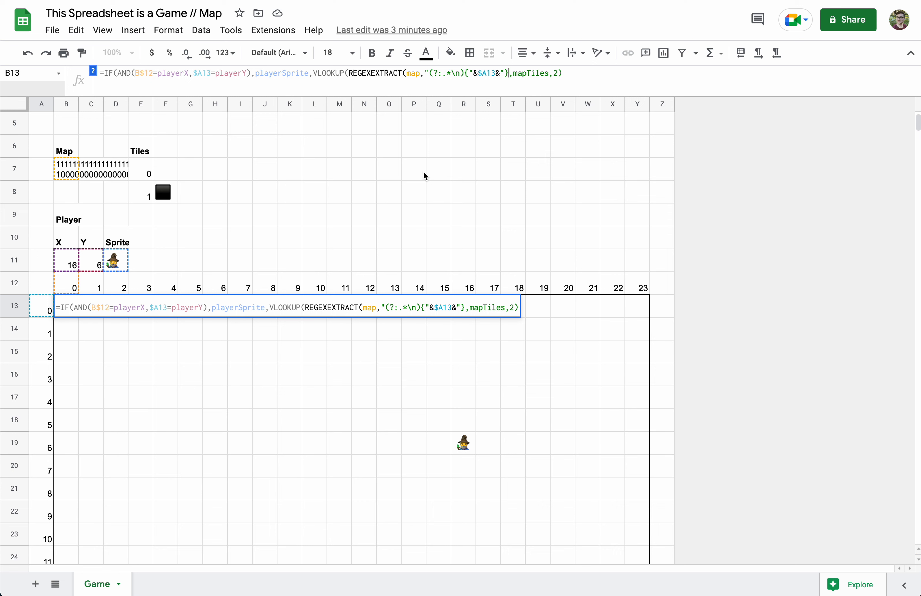
{"action": "type", "text": "."}
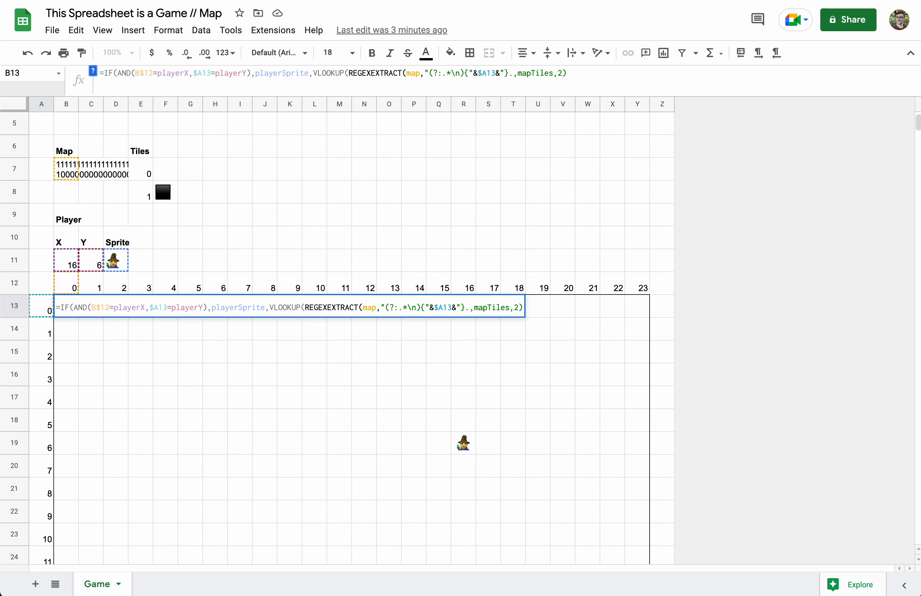
{"action": "type", "text": "{"}
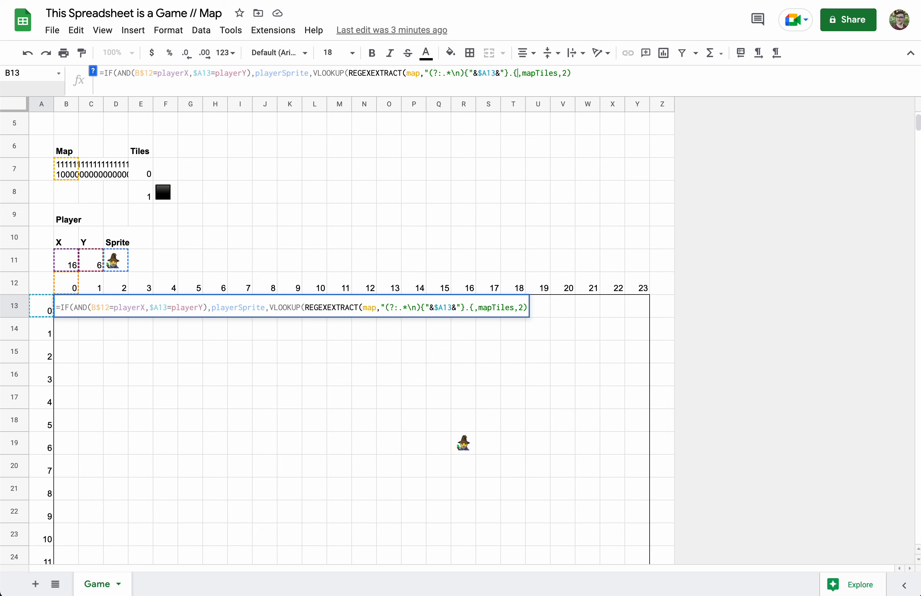
{"action": "type", "text": "\""}
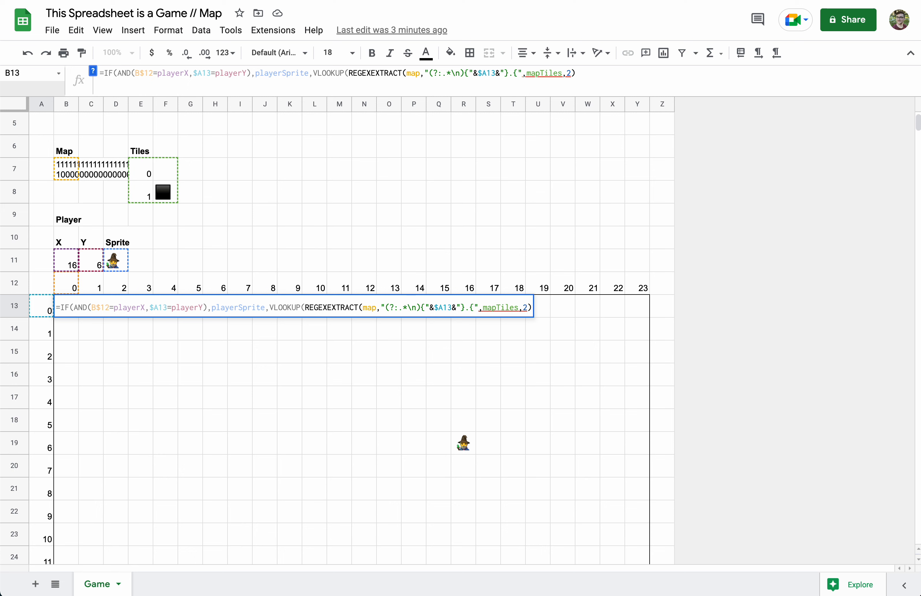
{"action": "type", "text": "&"}
Make B13's pattern use B$12, end it with the (.) capture group, and close REGEXEXTRACT before mapTiles
{"action": "left_click", "coordinate": [69, 286]}
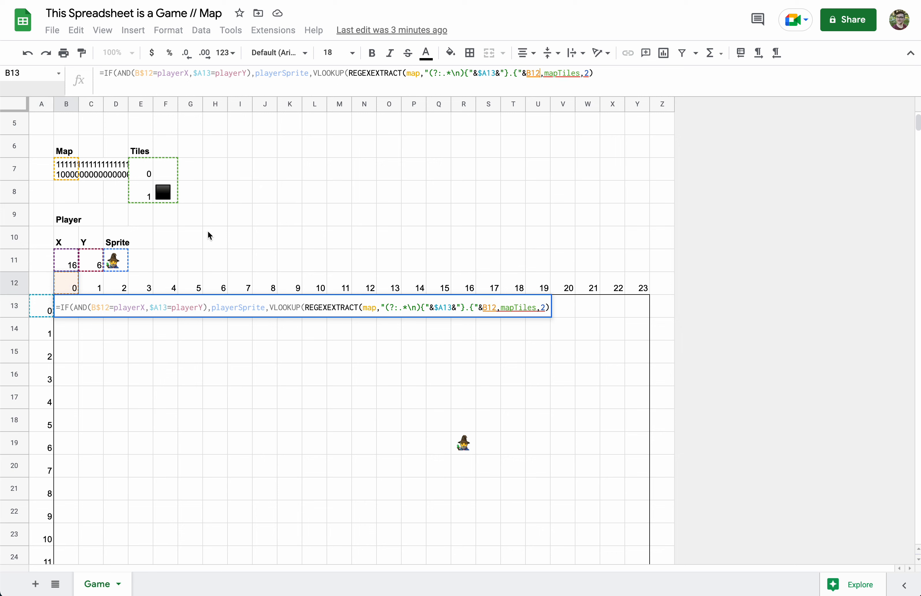
{"action": "left_click", "coordinate": [532, 73]}
{"action": "type", "text": "$"}
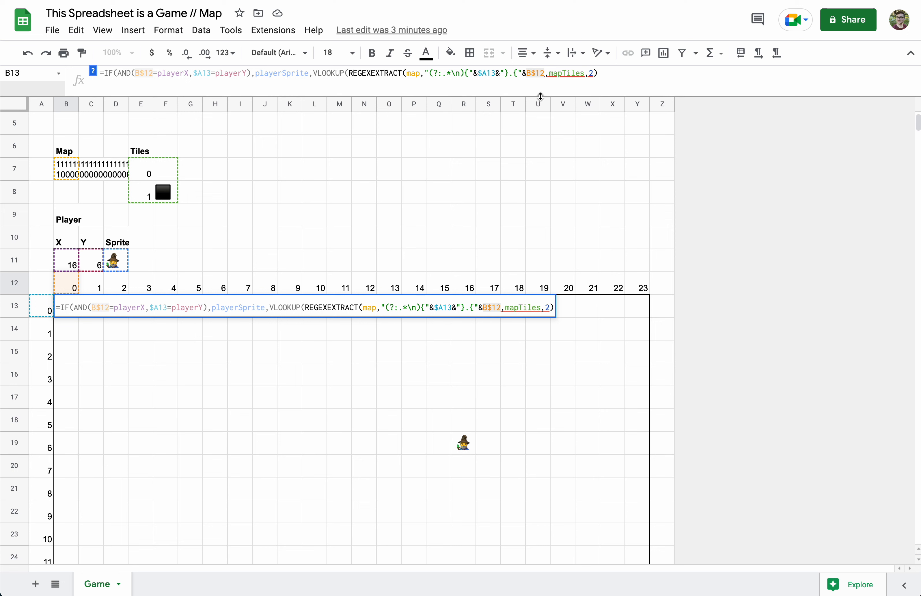
{"action": "key", "text": "Right"}
{"action": "key", "text": "Right"}
{"action": "type", "text": "&\"}"}
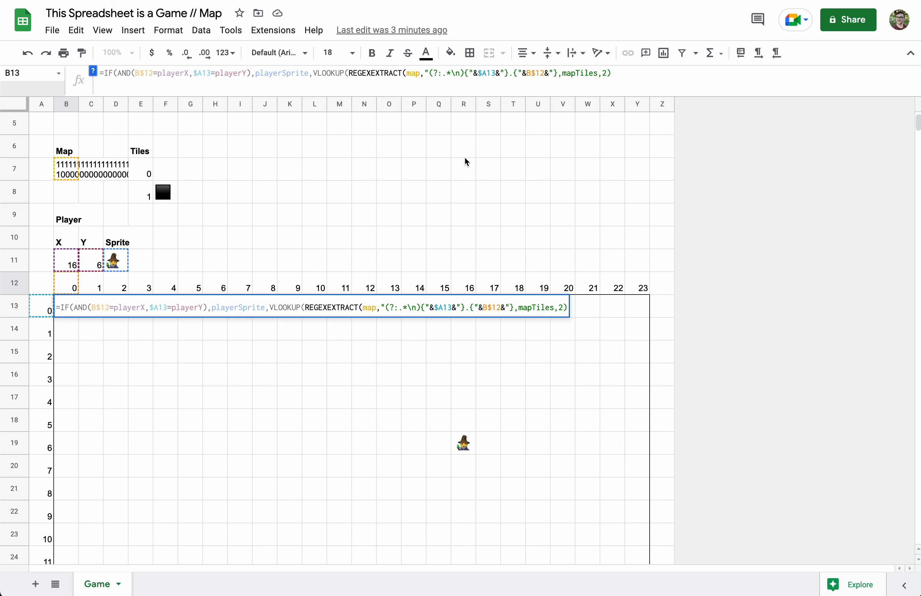
{"action": "type", "text": "(.)"}
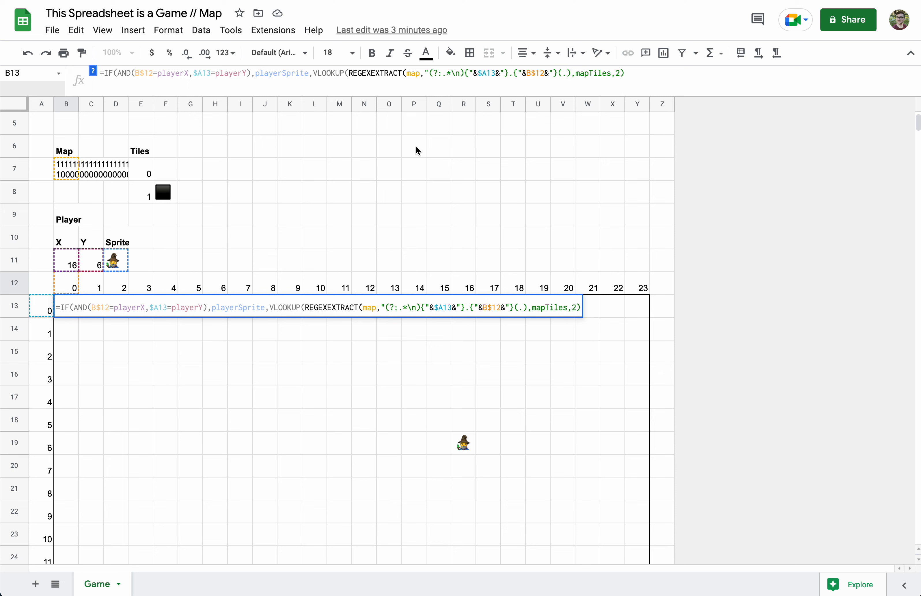
{"action": "type", "text": "\""}
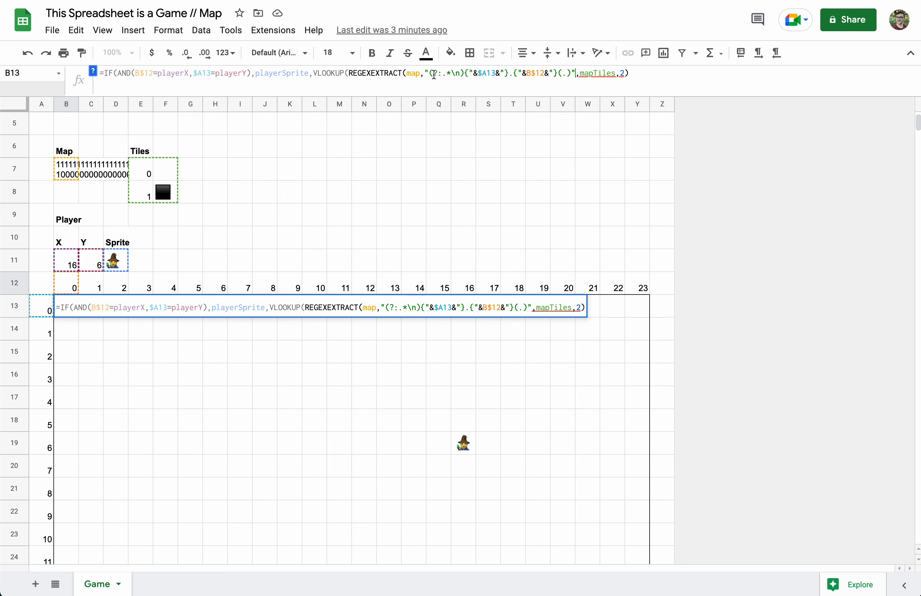
{"action": "left_click_drag", "start_coordinate": [429, 74], "coordinate": [514, 71]}
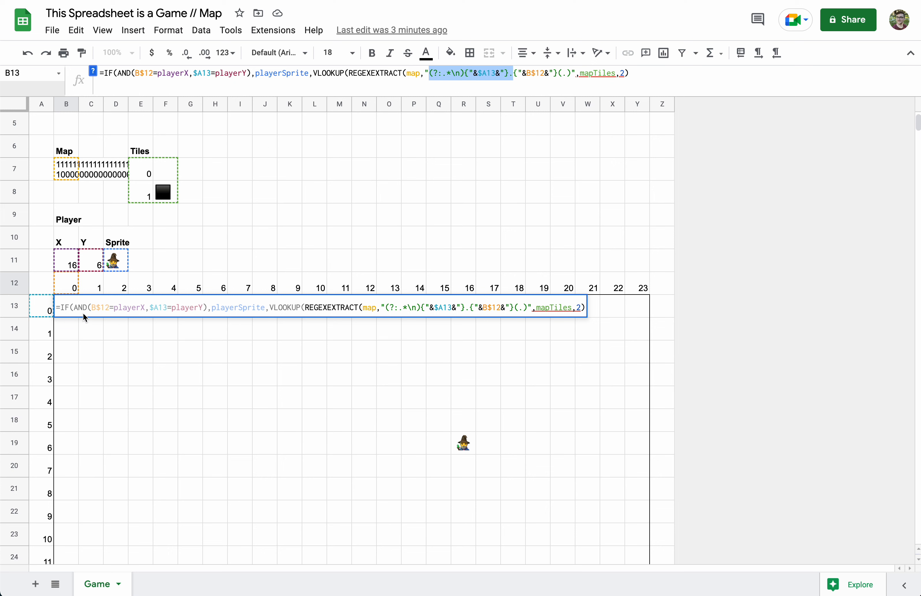
{"action": "left_click", "coordinate": [514, 74]}
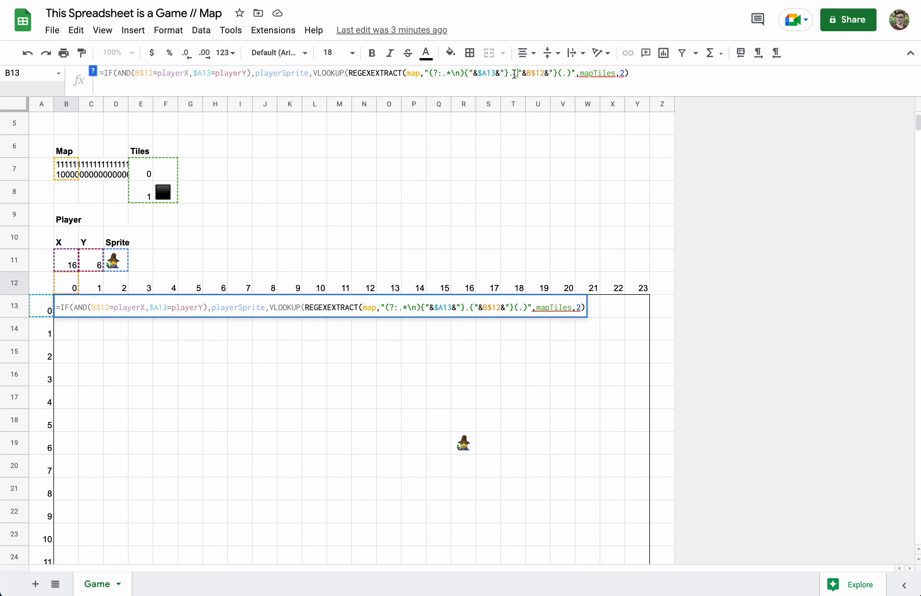
{"action": "left_click_drag", "start_coordinate": [514, 73], "coordinate": [560, 74]}
{"action": "left_click", "coordinate": [571, 74]}
{"action": "left_click", "coordinate": [576, 74]}
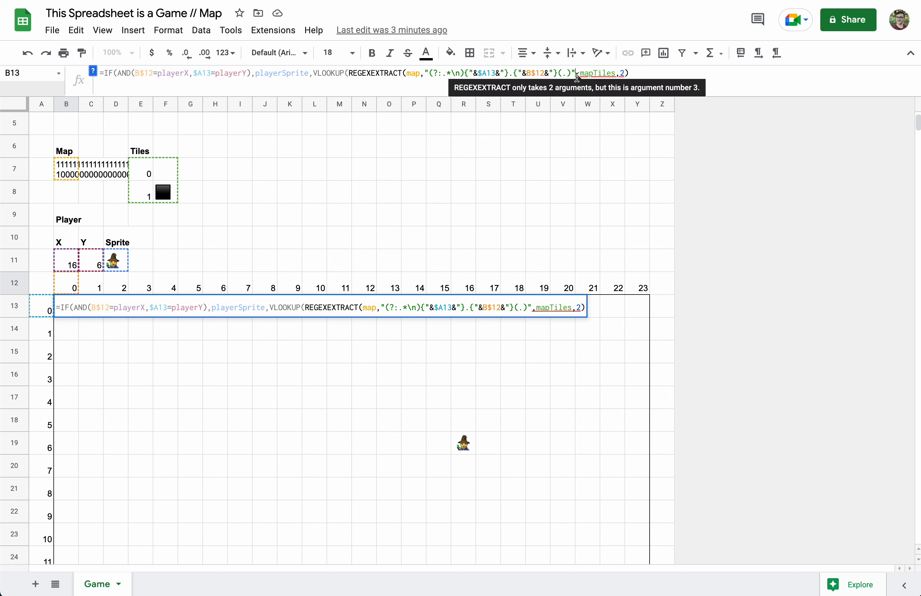
{"action": "type", "text": ")"}
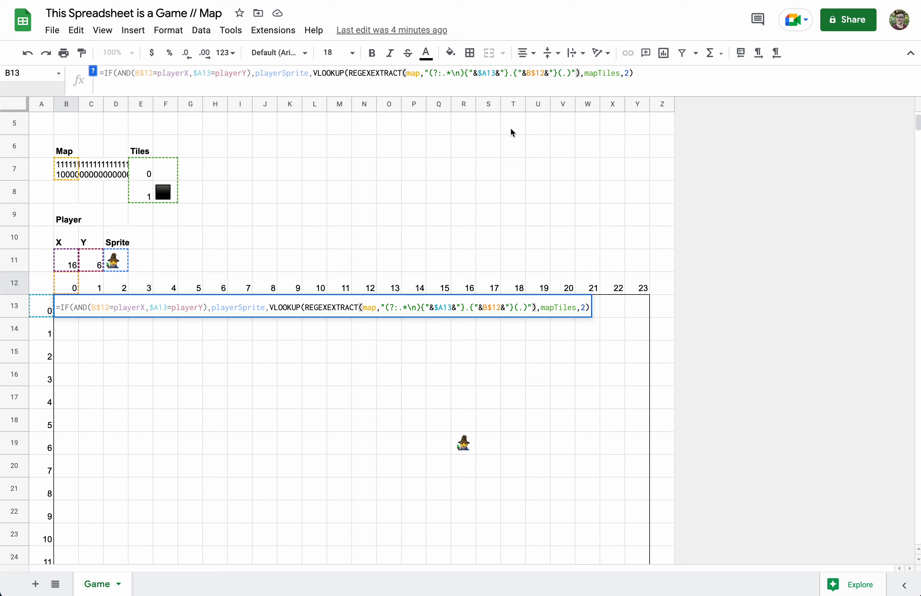
Add +0 after B13's REGEXEXTRACT call and commit it, so B13 shows the black wall tile
{"action": "left_click_drag", "start_coordinate": [350, 74], "coordinate": [579, 79]}
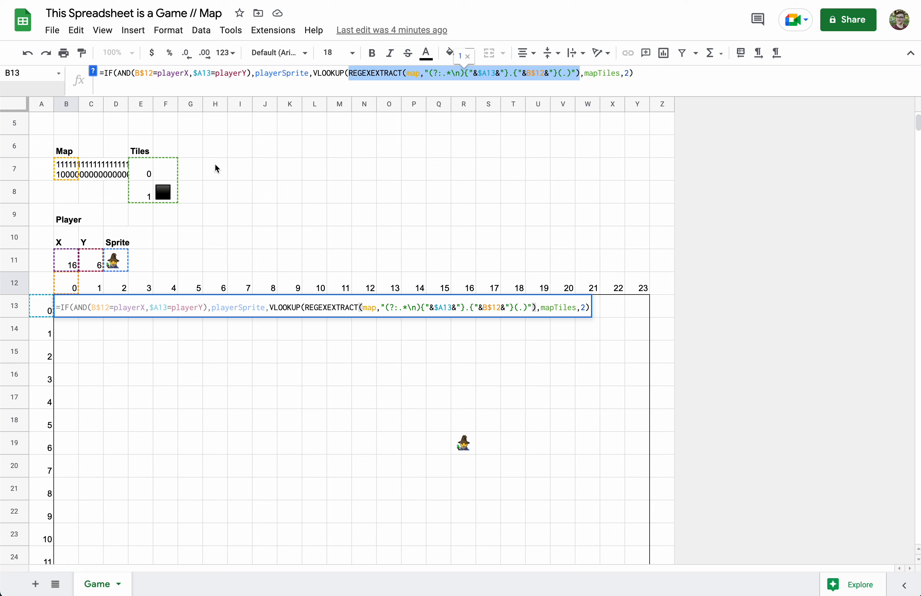
{"action": "left_click", "coordinate": [580, 74]}
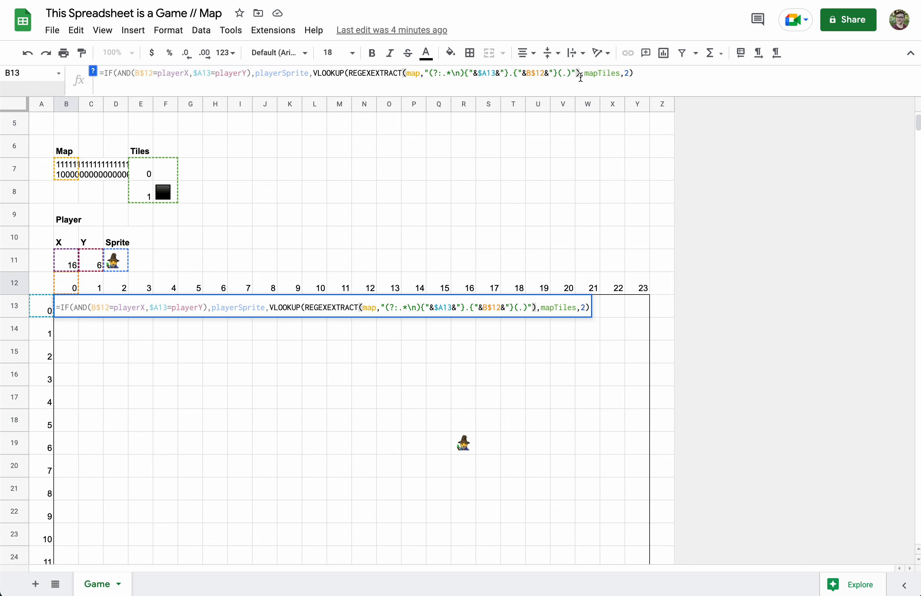
{"action": "type", "text": "+0"}
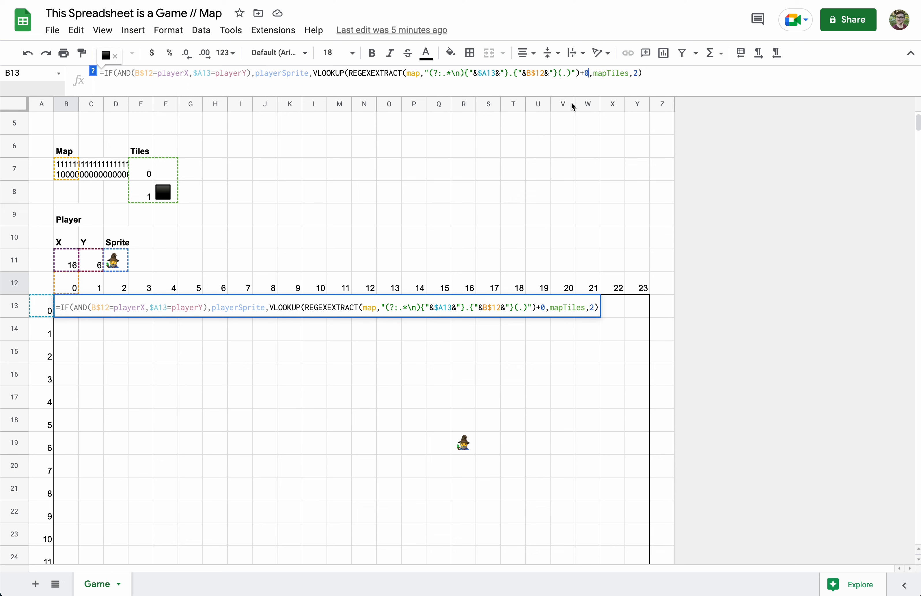
{"action": "left_click", "coordinate": [664, 68]}
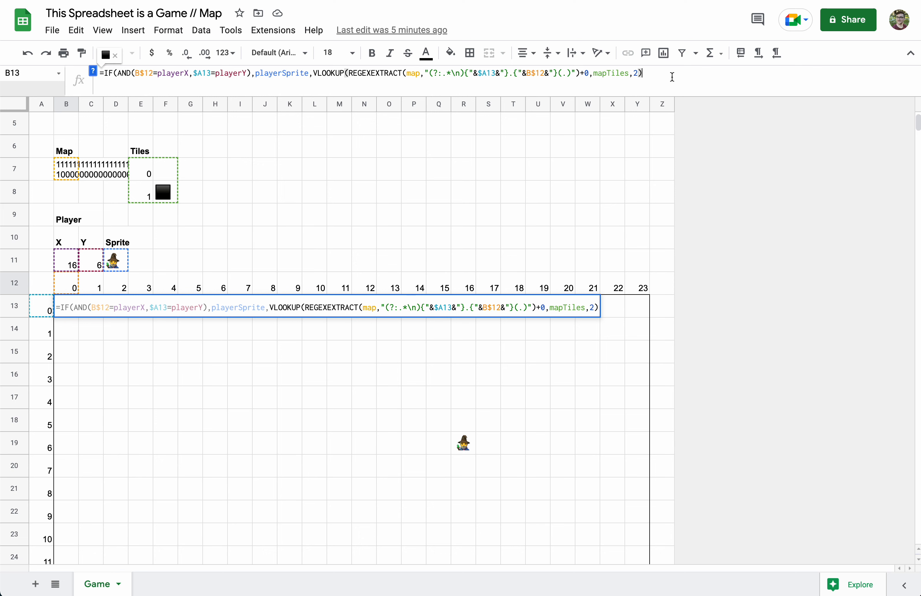
{"action": "key", "text": "Return"}
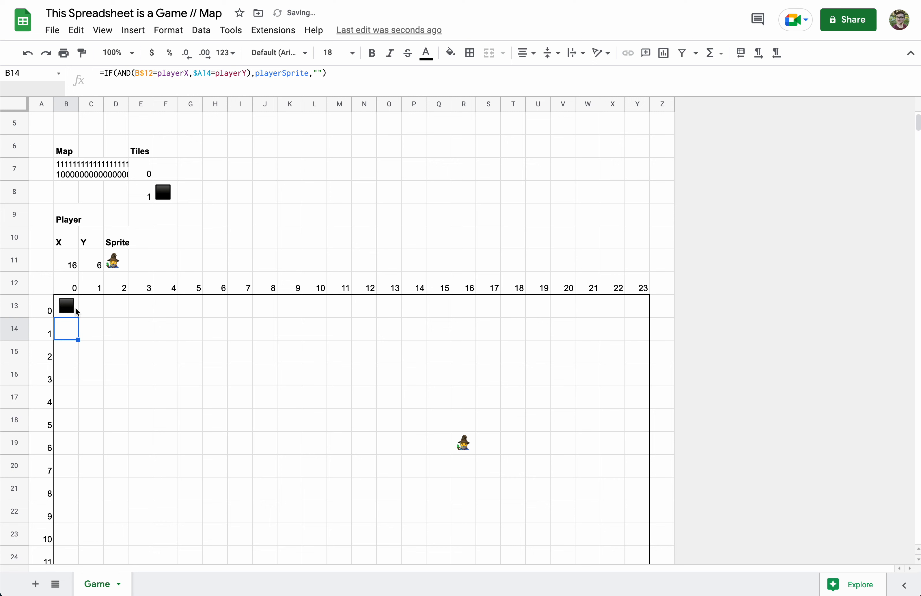
{"action": "left_click", "coordinate": [67, 313]}
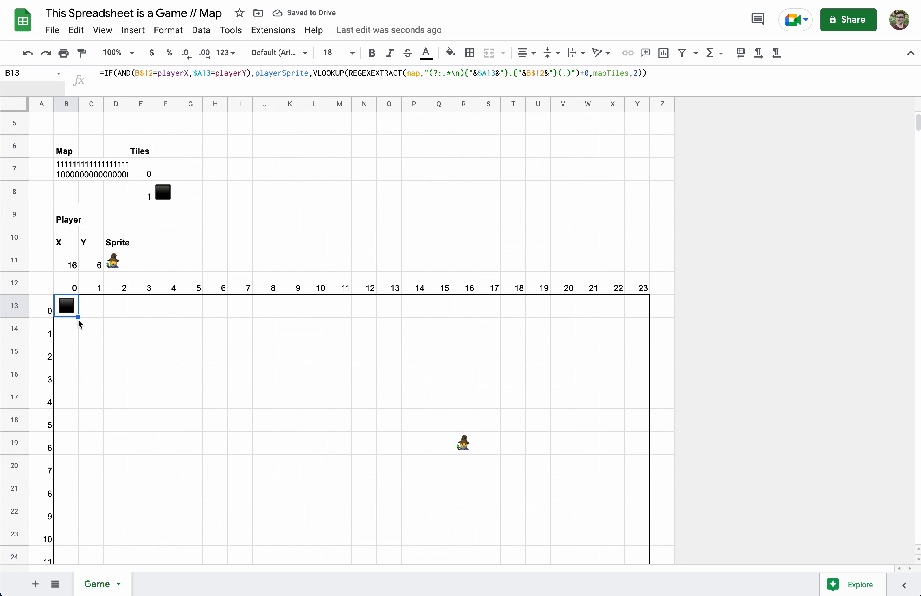
Fill B13's tile formula across to Y13 and down through row 26
{"action": "left_click_drag", "start_coordinate": [77, 317], "coordinate": [640, 333]}
{"action": "scroll", "coordinate": [640, 333], "scroll_direction": "down", "scroll_amount": 3}
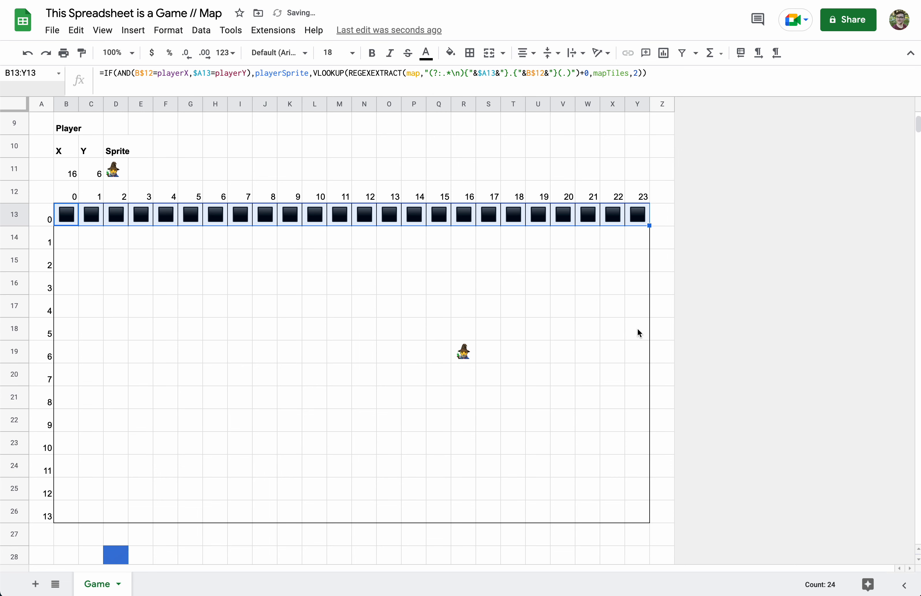
{"action": "left_click_drag", "start_coordinate": [649, 225], "coordinate": [650, 519]}
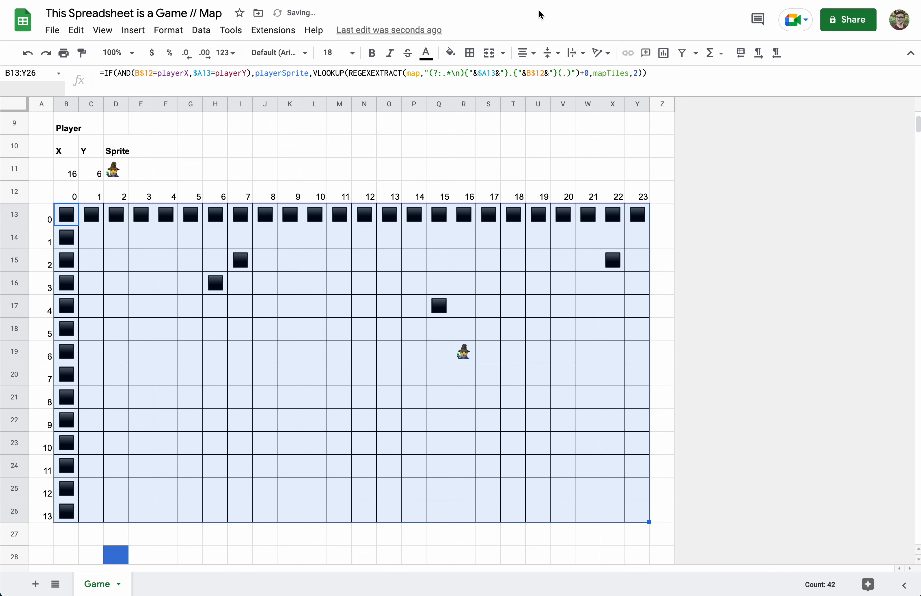
Clear all borders on the B13:Y26 grid and give it only an outer border
{"action": "left_click", "coordinate": [471, 53]}
{"action": "left_click", "coordinate": [544, 97]}
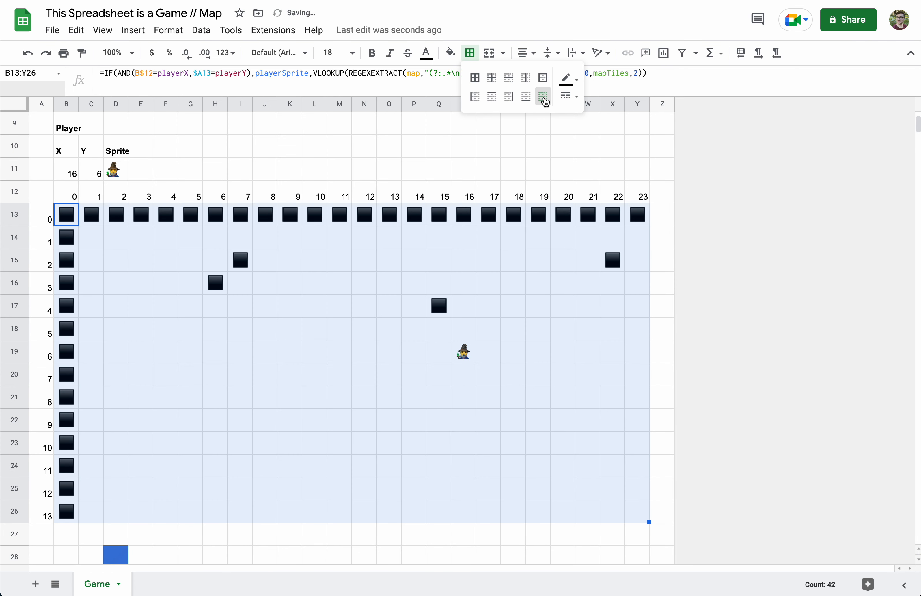
{"action": "left_click", "coordinate": [543, 79]}
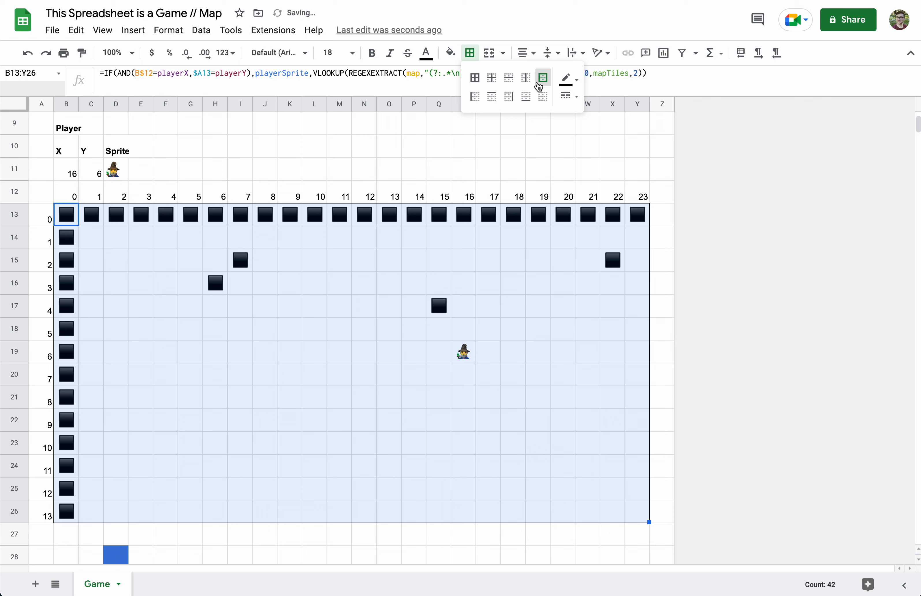
{"action": "left_click", "coordinate": [675, 225]}
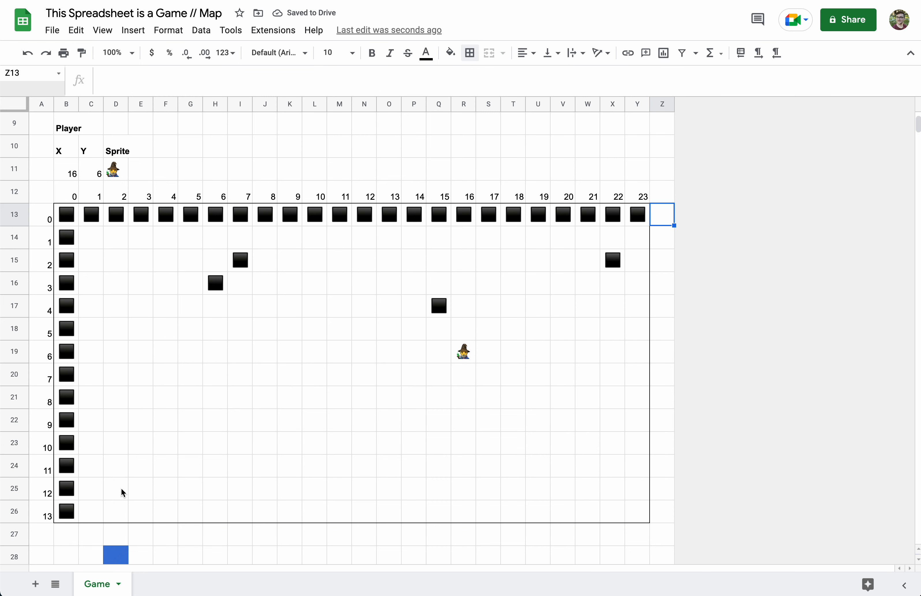
Use the up, left and down pad cells to walk the wizard to X 5, Y 5
{"action": "scroll", "coordinate": [103, 530], "scroll_direction": "down", "scroll_amount": 3}
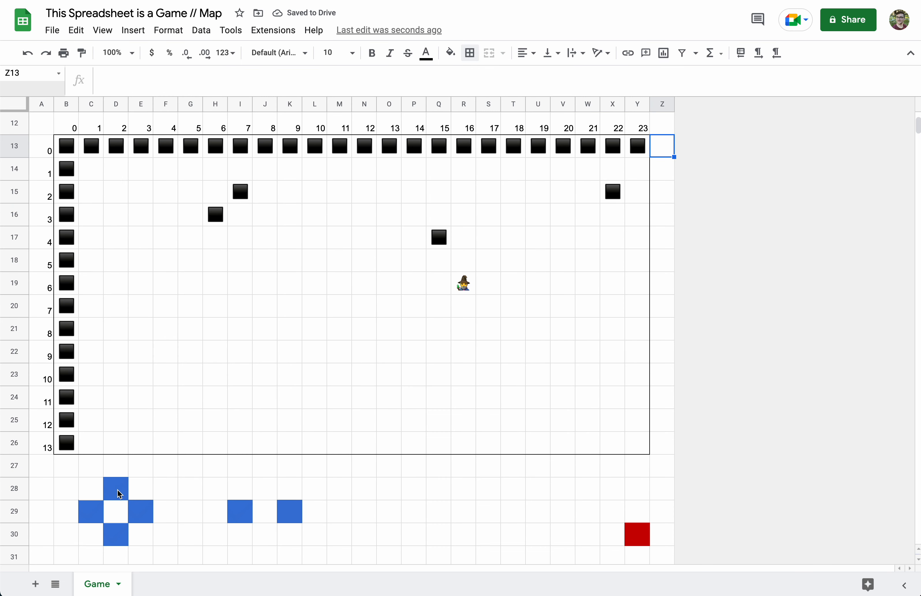
{"action": "left_click", "coordinate": [118, 489]}
{"action": "left_click", "coordinate": [85, 513]}
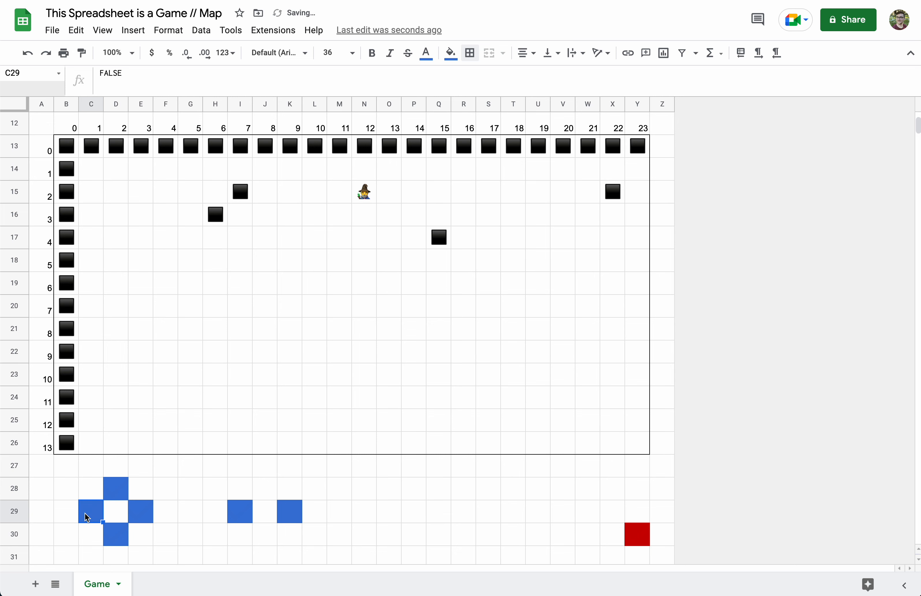
{"action": "left_click", "coordinate": [118, 544]}
{"action": "scroll", "coordinate": [170, 421], "scroll_direction": "up", "scroll_amount": 4}
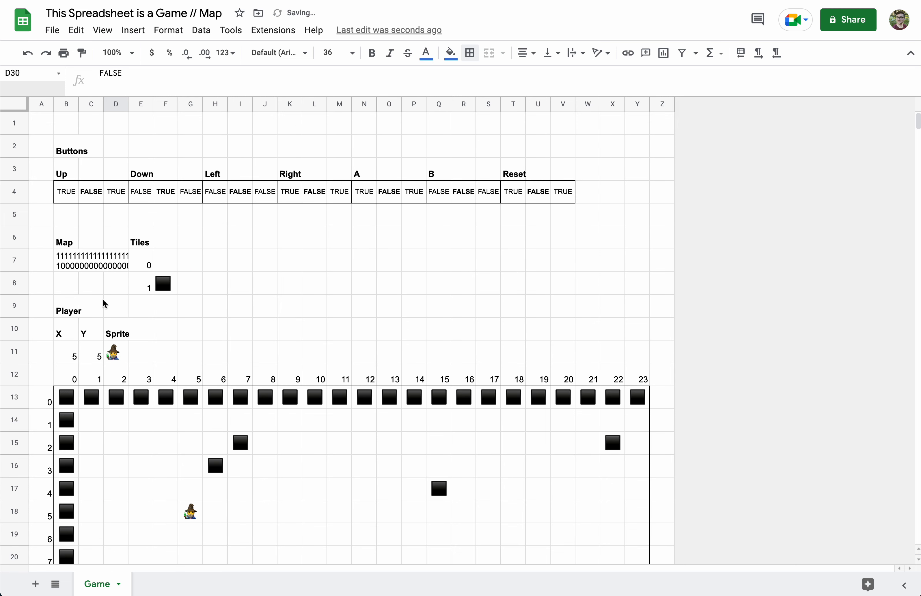
Change a 0 to 1 on the map string's second line, adding a wall at X 6, Y 1
{"action": "left_click", "coordinate": [62, 264]}
{"action": "left_click", "coordinate": [131, 86]}
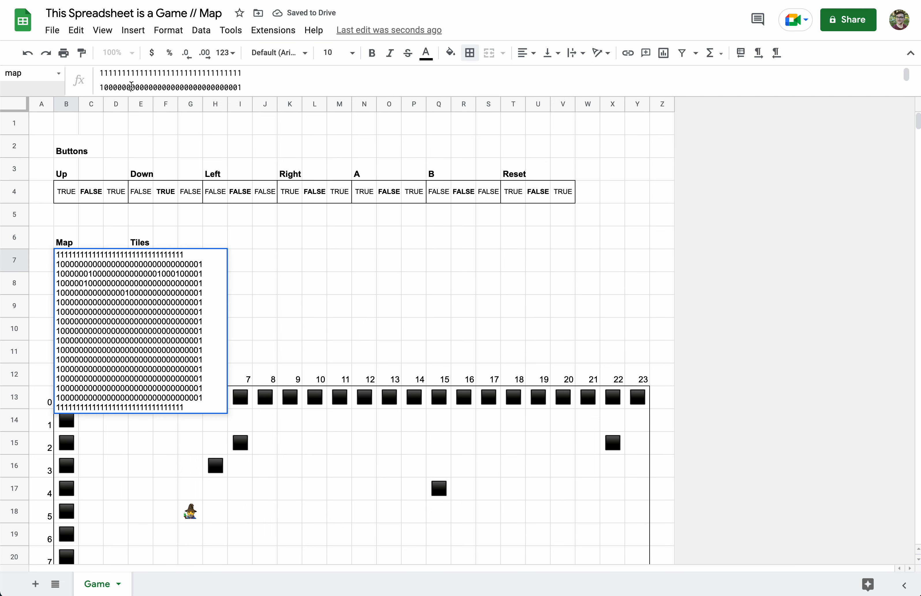
{"action": "key", "text": "BackSpace"}
{"action": "type", "text": "1"}
{"action": "key", "text": "Return"}
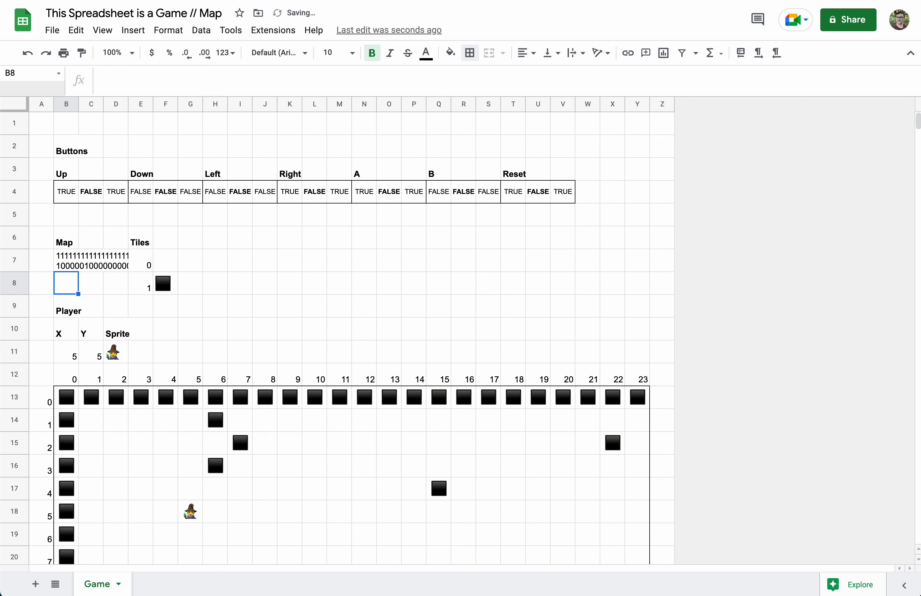
Change the second line's first 0 to 1 in B7, adding a wall at X 1, Y 1
{"action": "left_click", "coordinate": [64, 264]}
{"action": "left_click", "coordinate": [225, 86]}
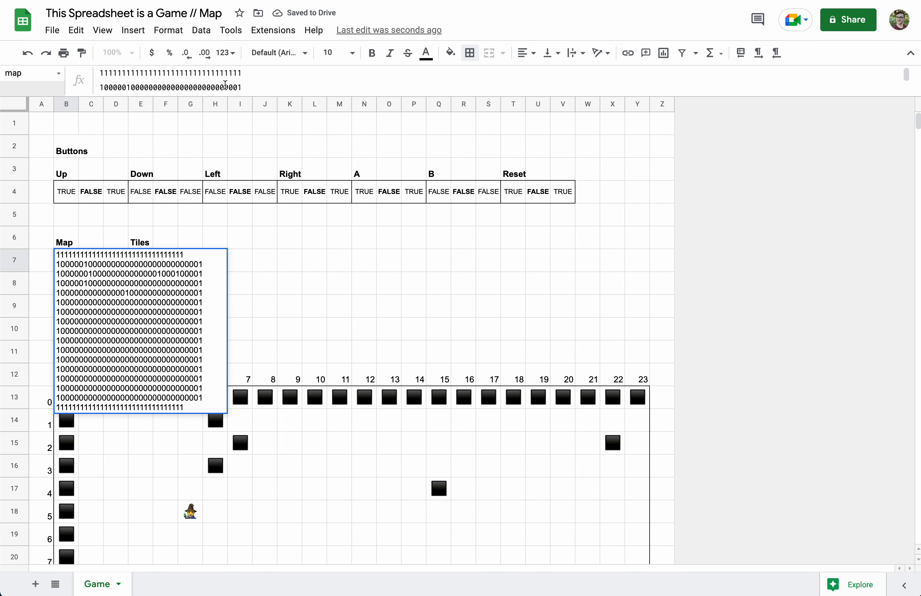
{"action": "left_click", "coordinate": [109, 87]}
{"action": "key", "text": "BackSpace"}
{"action": "type", "text": "1"}
{"action": "key", "text": "Return"}
{"action": "scroll", "coordinate": [90, 428], "scroll_direction": "down", "scroll_amount": 4}
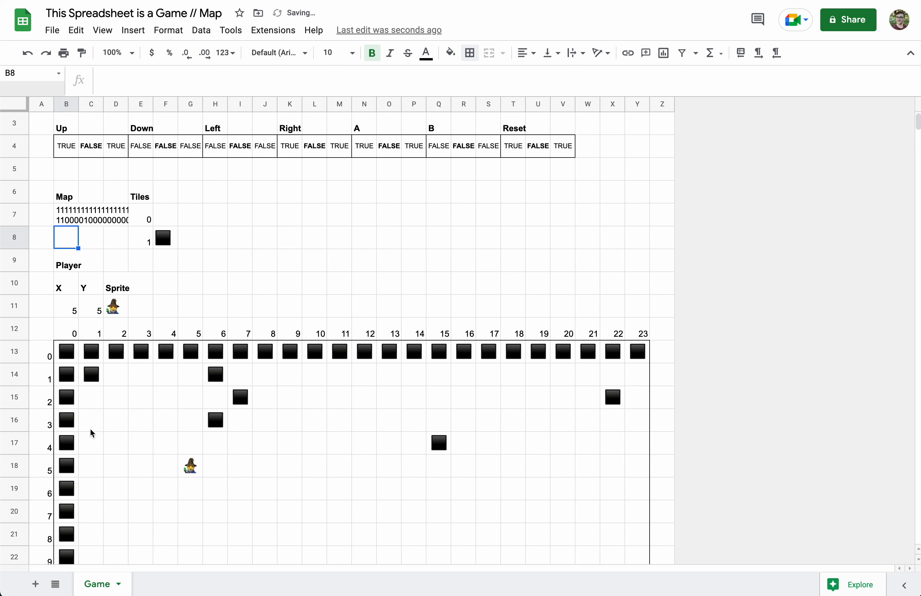
{"action": "scroll", "coordinate": [90, 427], "scroll_direction": "up", "scroll_amount": 4}
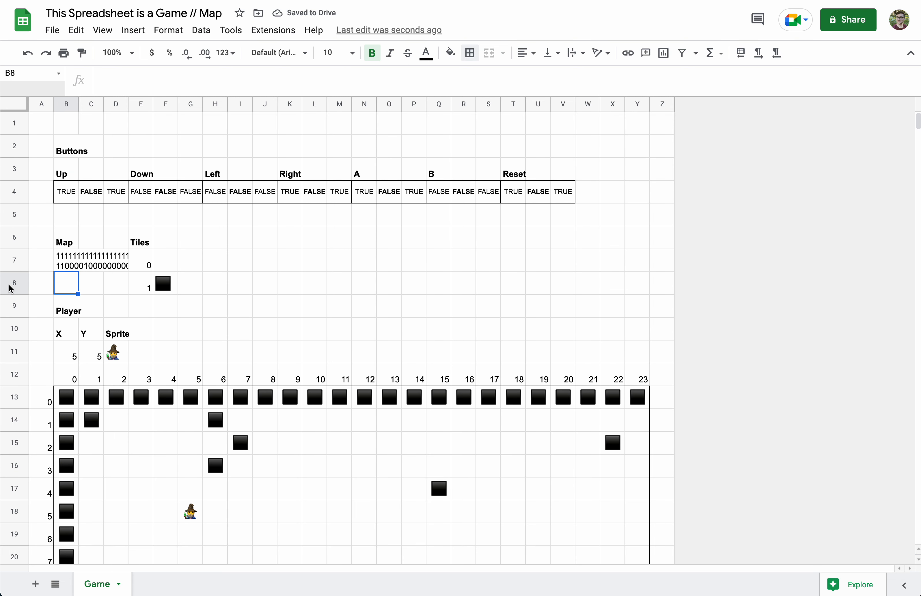
Insert two blank rows above row 8, between the 0 and 1 tile entries
{"action": "right_click", "coordinate": [13, 287]}
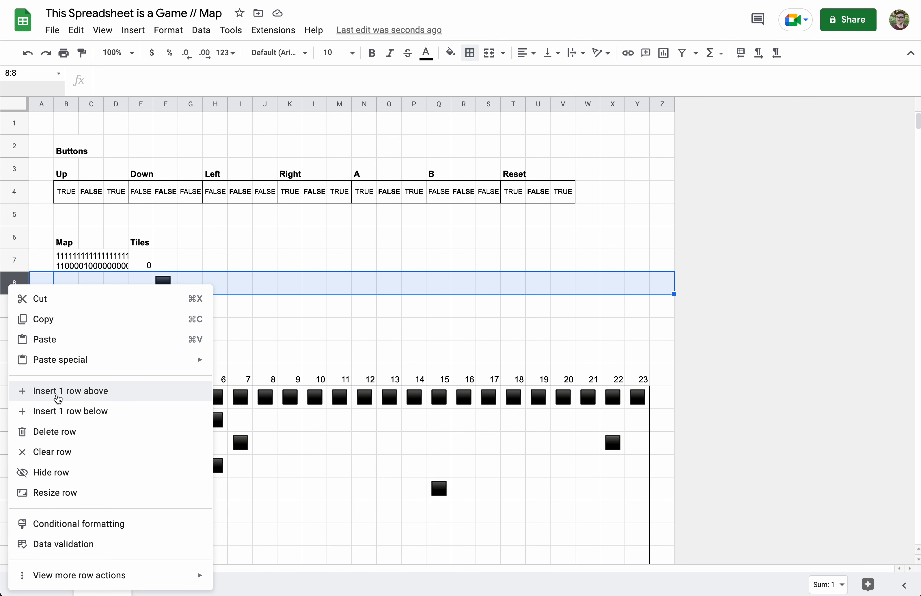
{"action": "left_click", "coordinate": [54, 392]}
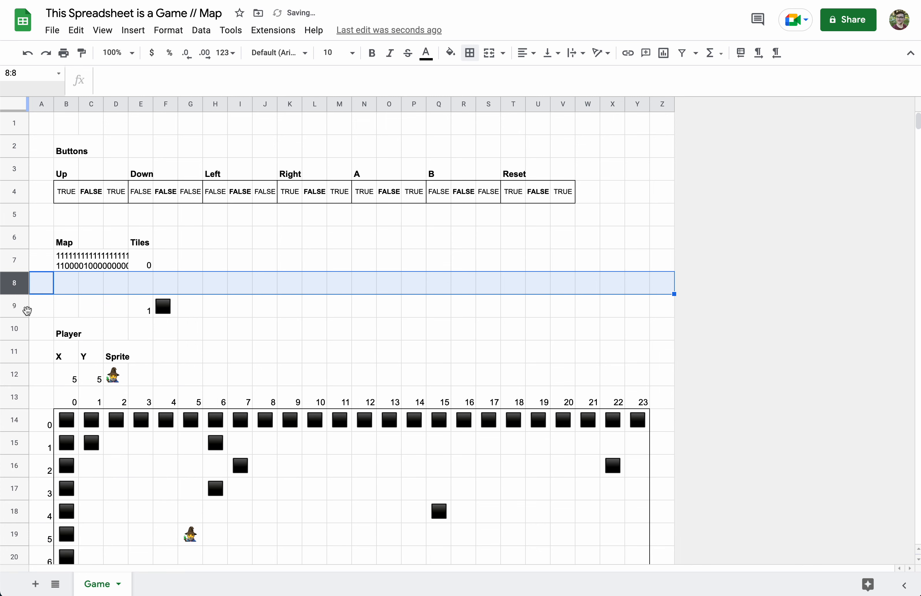
{"action": "right_click", "coordinate": [18, 288]}
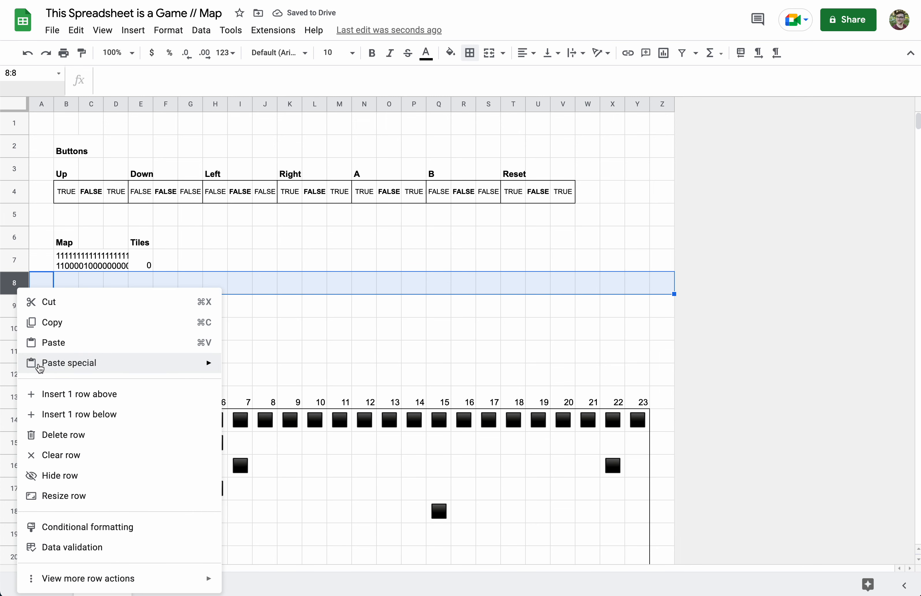
{"action": "left_click", "coordinate": [55, 392]}
{"action": "left_click", "coordinate": [146, 270]}
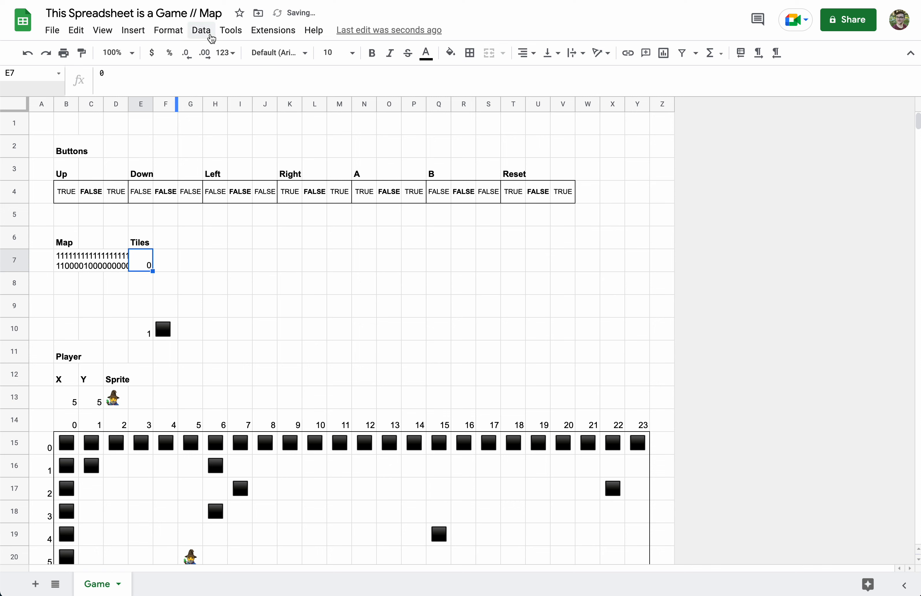
Check the mapTiles named range, then make row 8 tile 1 with the black wall square
{"action": "left_click", "coordinate": [202, 30]}
{"action": "left_click", "coordinate": [248, 197]}
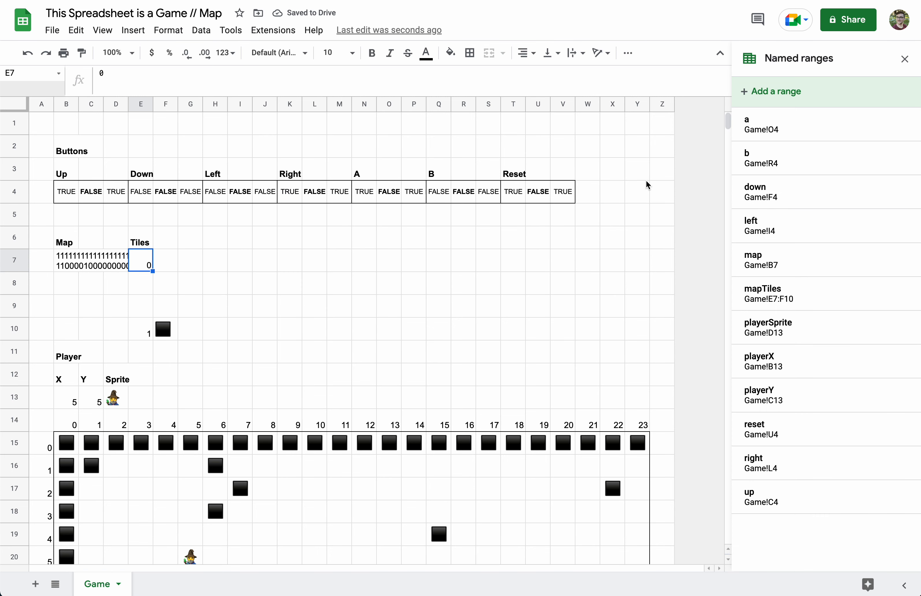
{"action": "left_click", "coordinate": [792, 299]}
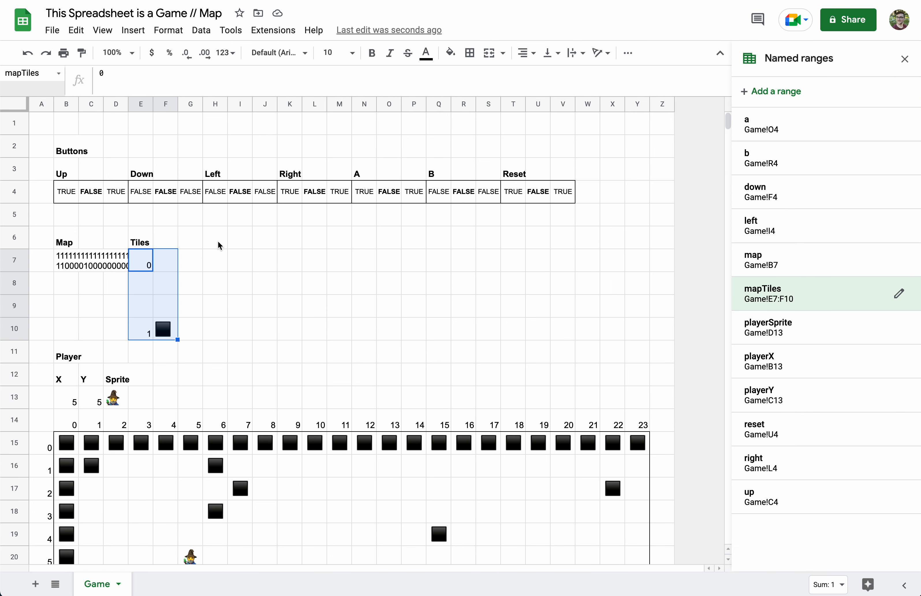
{"action": "left_click", "coordinate": [150, 332]}
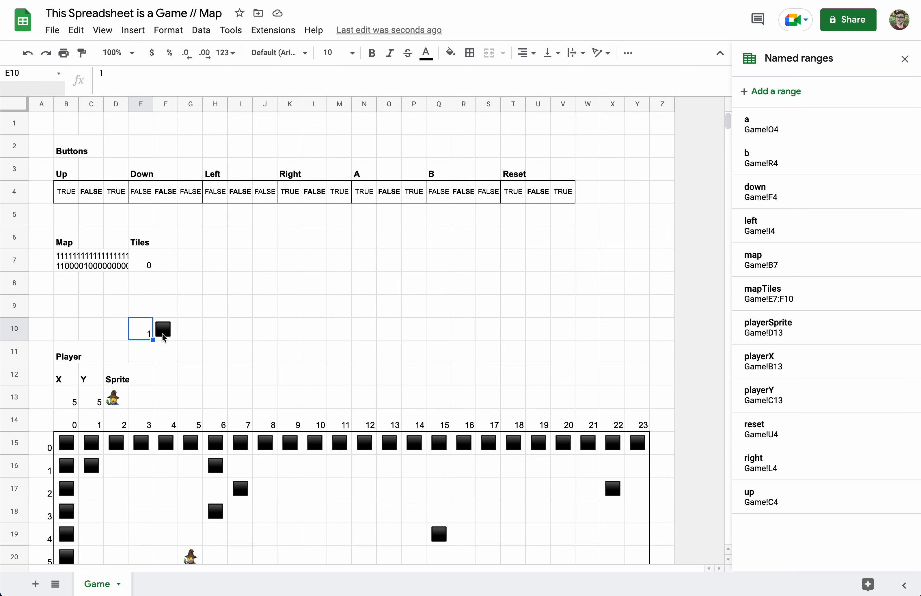
{"action": "left_click", "coordinate": [153, 291]}
{"action": "type", "text": "1"}
{"action": "left_click", "coordinate": [163, 319]}
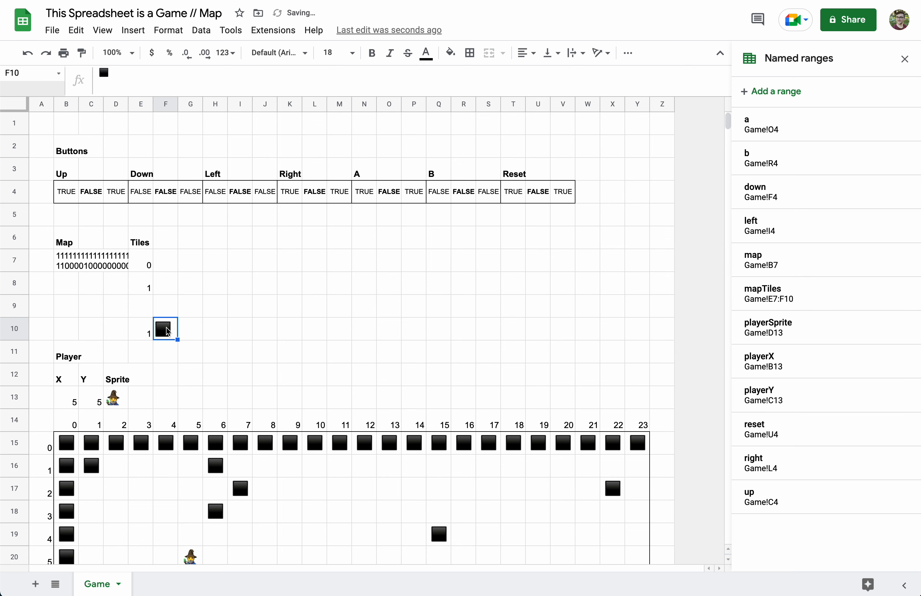
{"action": "key", "text": "ctrl+c"}
{"action": "left_click", "coordinate": [166, 294]}
{"action": "key", "text": "ctrl+v"}
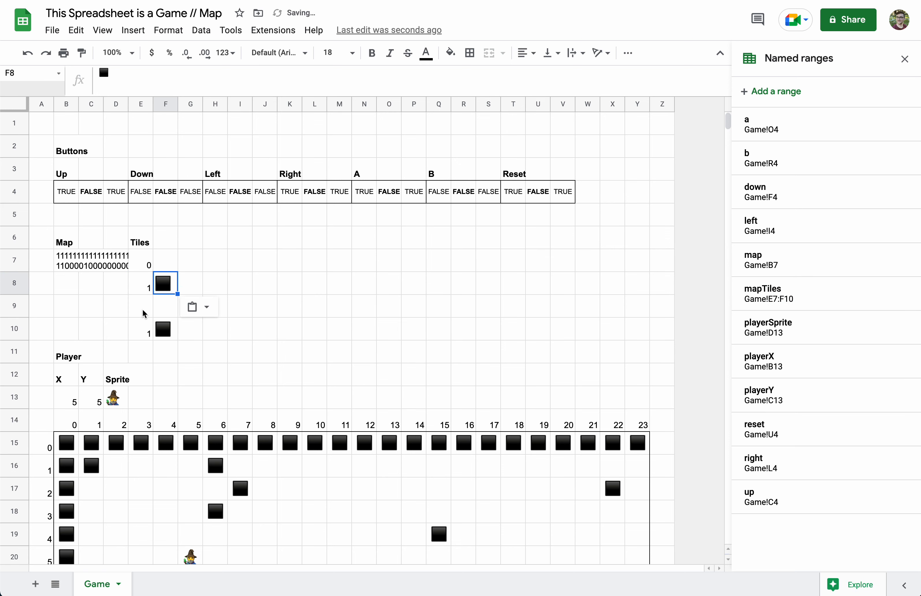
Number E9 and E10 as tiles 2 and 3
{"action": "left_click", "coordinate": [144, 309]}
{"action": "type", "text": "2"}
{"action": "key", "text": "Return"}
{"action": "type", "text": "3"}
Put the 🔥 fire emoji in F9 as tile 2
{"action": "left_click", "coordinate": [165, 309]}
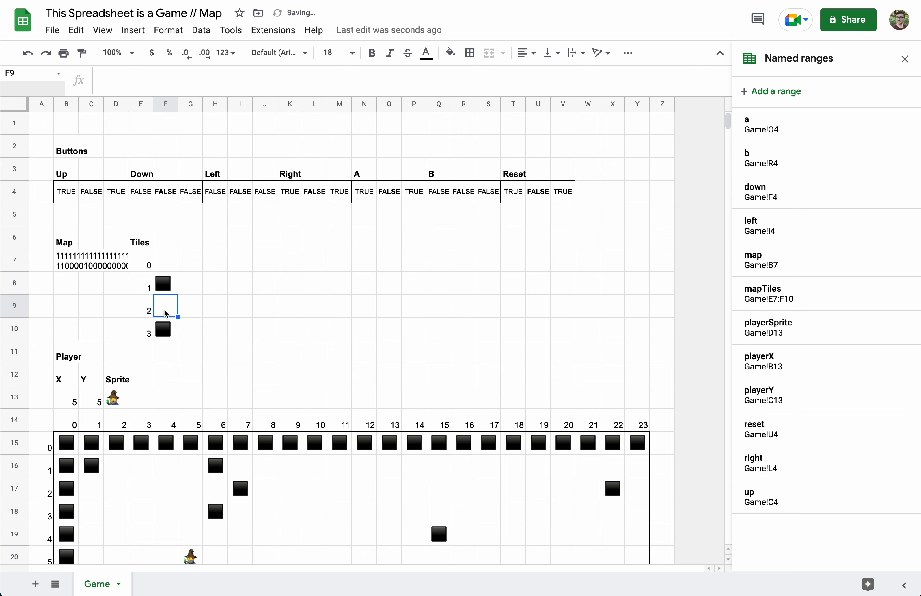
{"action": "double_click", "coordinate": [164, 309]}
{"action": "key", "text": "ctrl+super+space"}
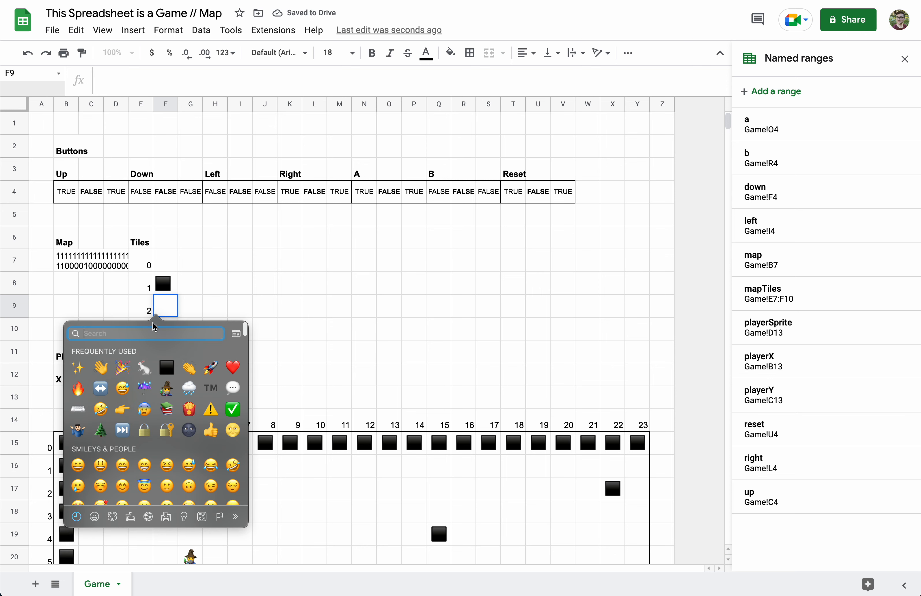
{"action": "left_click", "coordinate": [77, 388]}
{"action": "left_click", "coordinate": [180, 334]}
Replace F10's black square with the 🌲 tree emoji as tile 3
{"action": "left_click", "coordinate": [166, 334]}
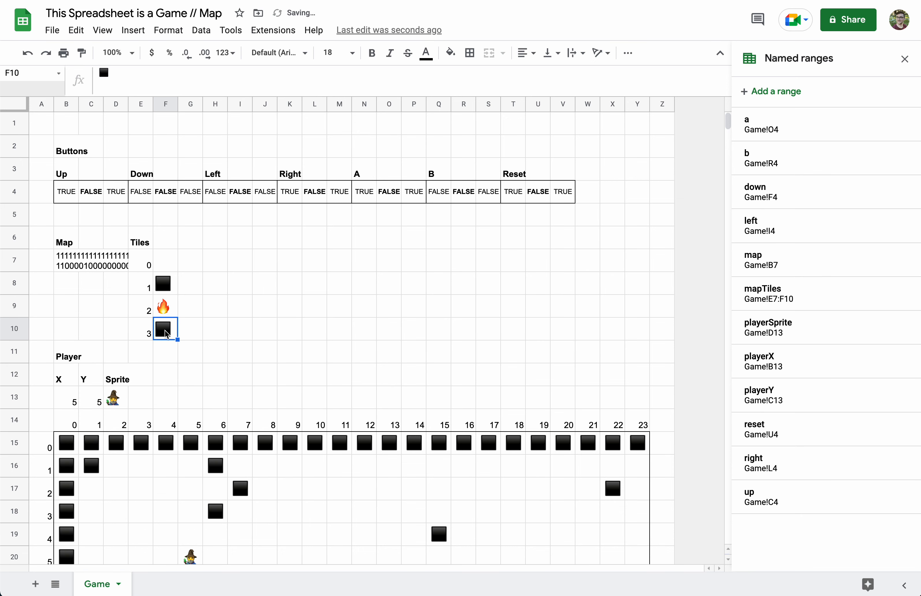
{"action": "double_click", "coordinate": [165, 330]}
{"action": "key", "text": "BackSpace"}
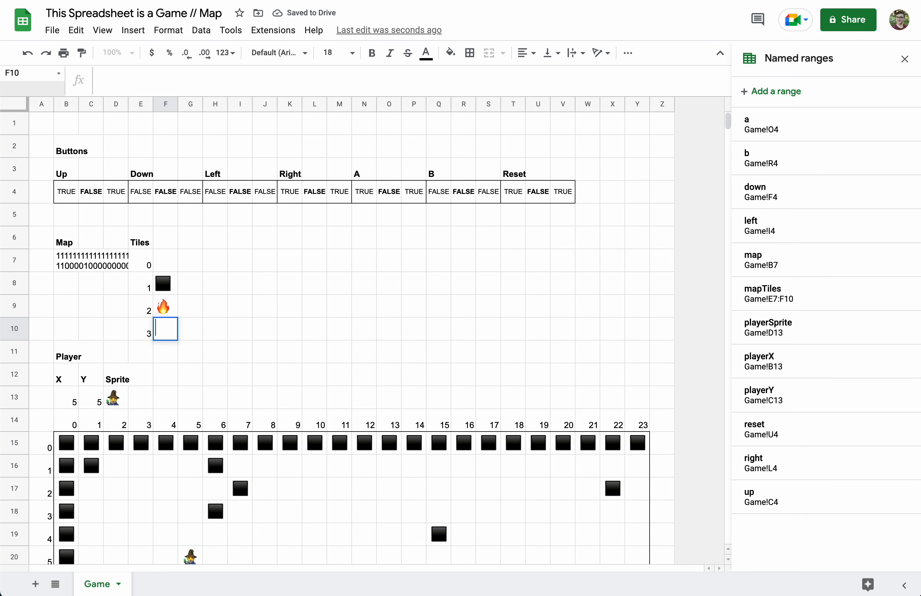
{"action": "key", "text": "ctrl+super+space"}
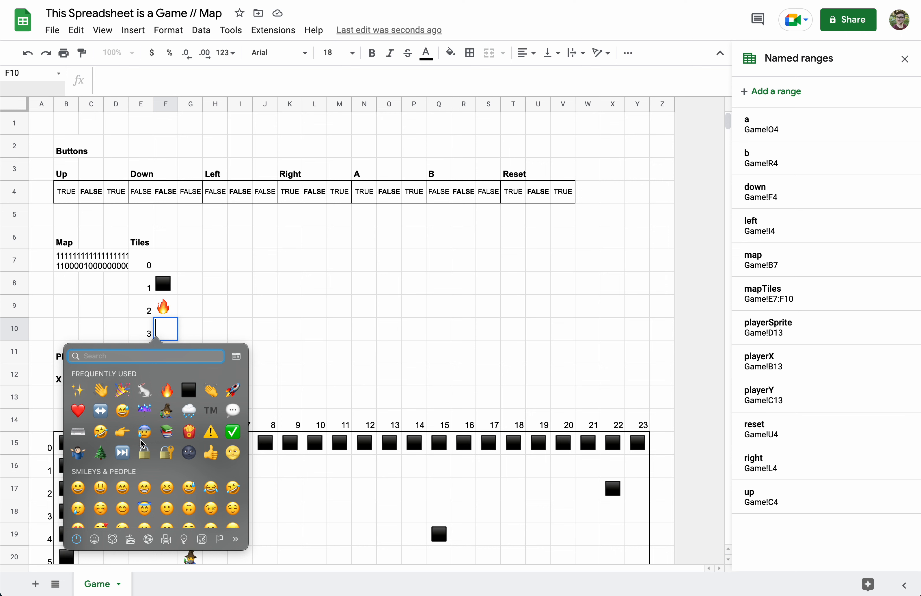
{"action": "left_click", "coordinate": [96, 457]}
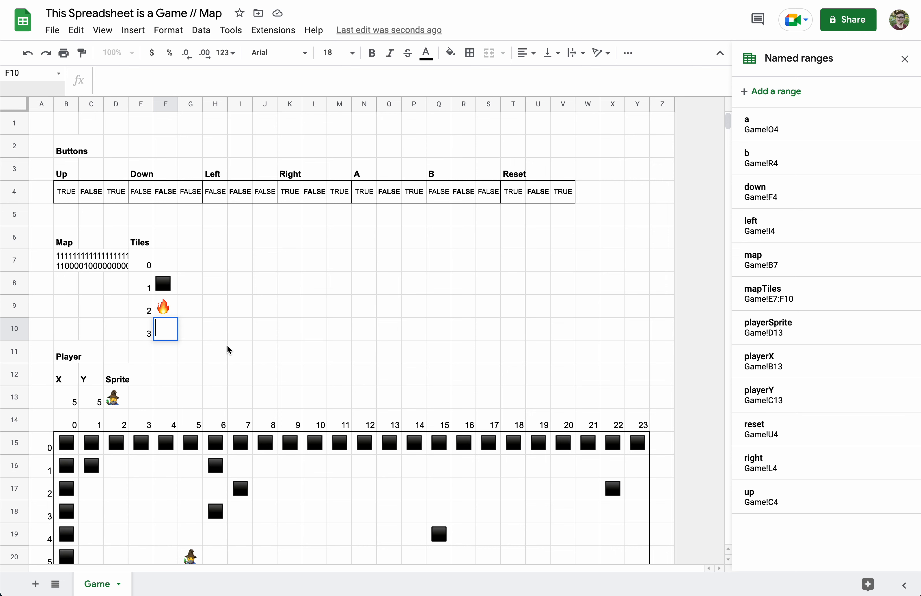
{"action": "left_click", "coordinate": [227, 344]}
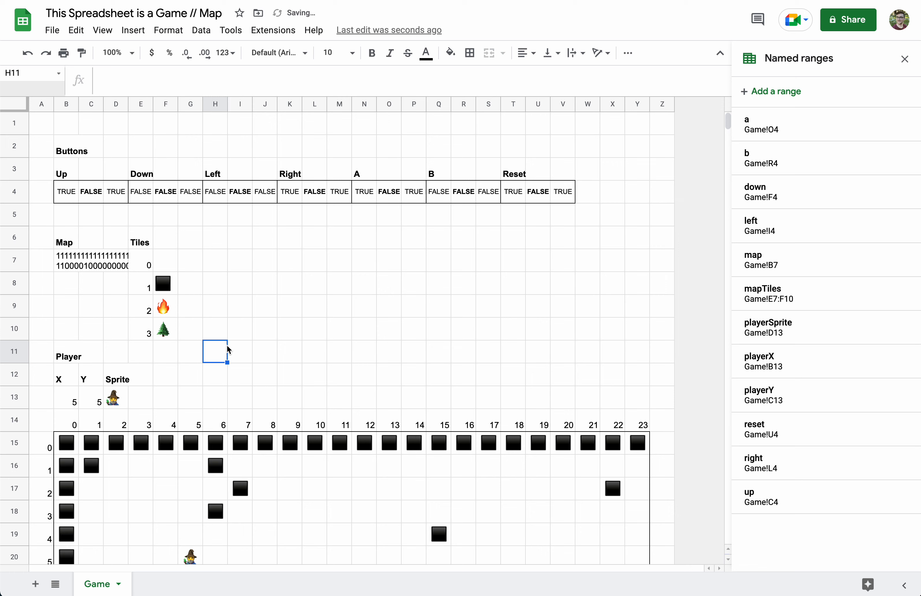
Edit line 2 of B7's map string to place a 2 at column 5 and 333 at columns 10–12
{"action": "left_click", "coordinate": [60, 259]}
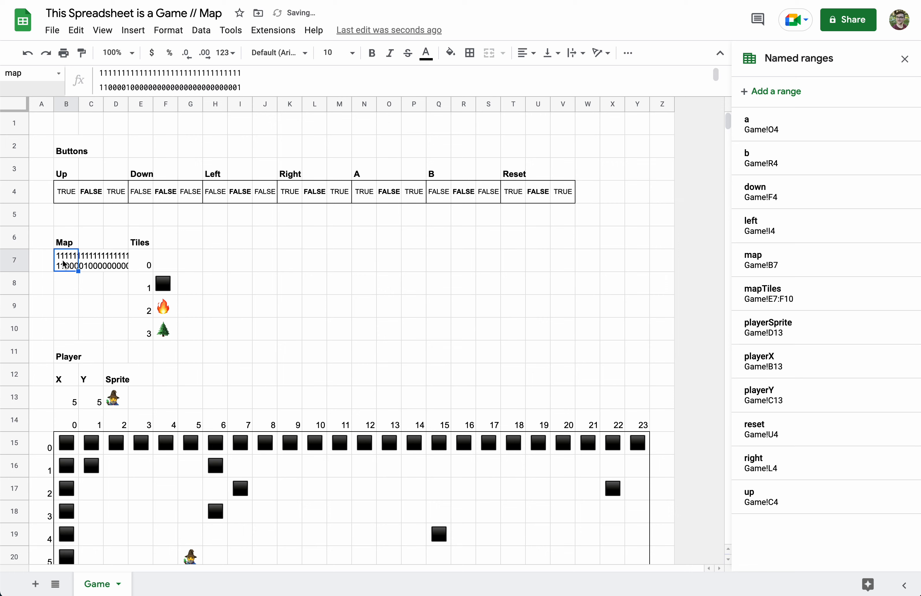
{"action": "left_click", "coordinate": [125, 89]}
{"action": "key", "text": "shift+Left"}
{"action": "type", "text": "2"}
{"action": "left_click", "coordinate": [157, 87]}
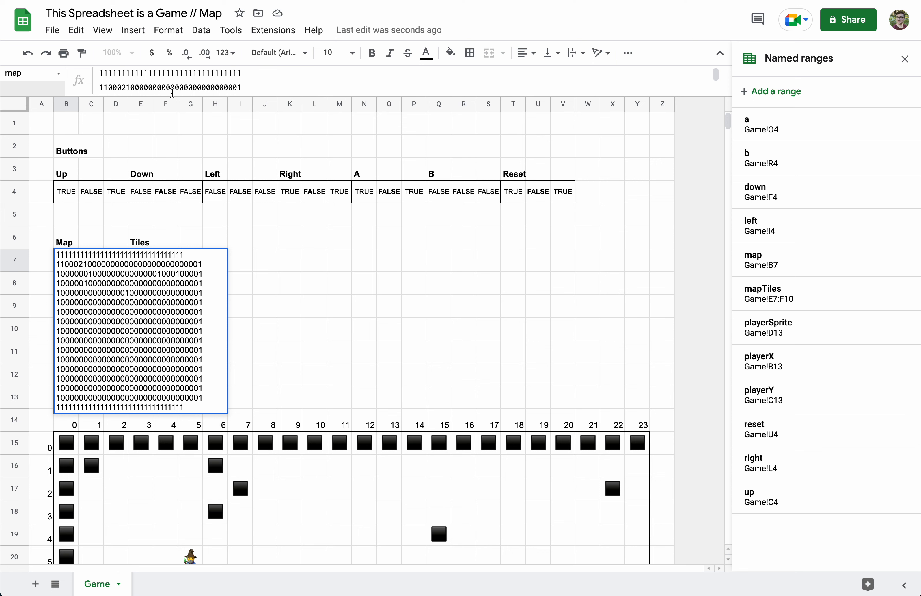
{"action": "key", "text": "BackSpace"}
{"action": "key", "text": "BackSpace"}
{"action": "key", "text": "BackSpace"}
{"action": "type", "text": "333"}
{"action": "key", "text": "Return"}
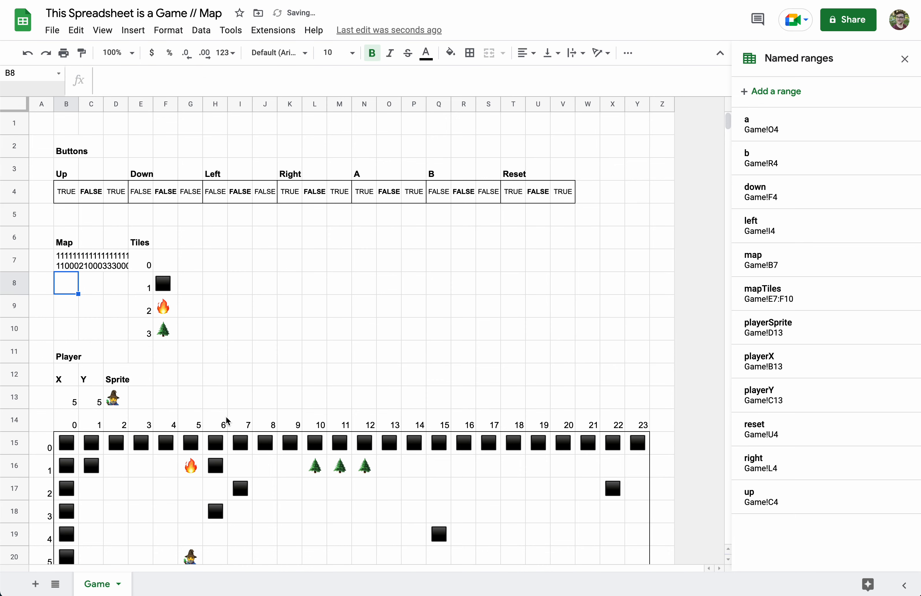
{"action": "scroll", "coordinate": [226, 416], "scroll_direction": "down", "scroll_amount": 3}
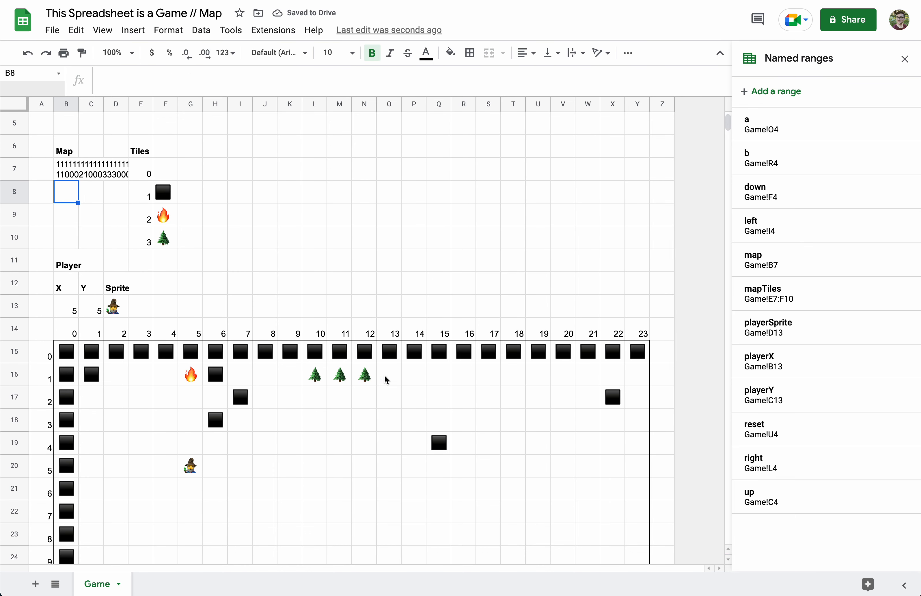
{"action": "scroll", "coordinate": [360, 487], "scroll_direction": "down", "scroll_amount": 1}
{"action": "scroll", "coordinate": [142, 232], "scroll_direction": "up", "scroll_amount": 2}
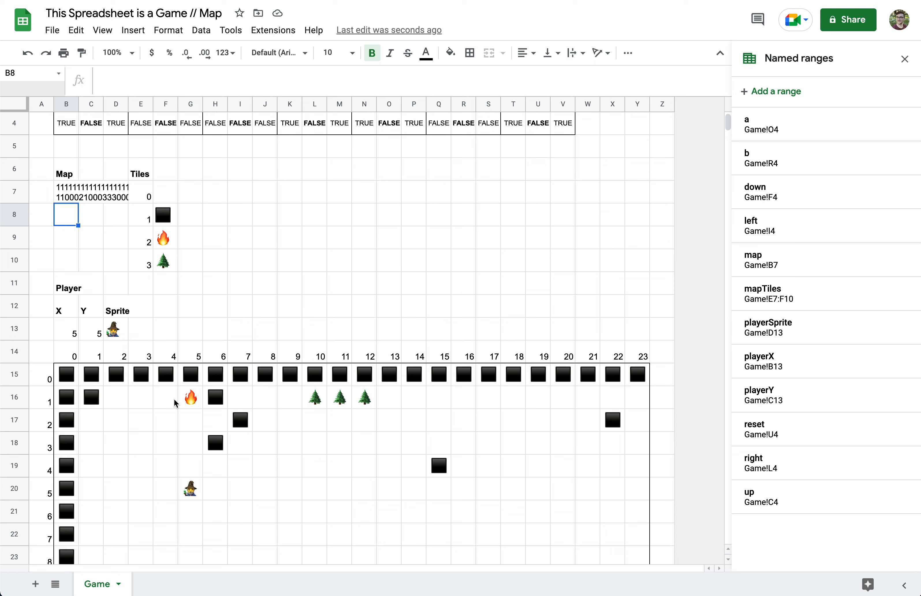
View E15's formula, close the Named ranges panel, and move the wizard right to X 9
{"action": "left_click", "coordinate": [146, 379]}
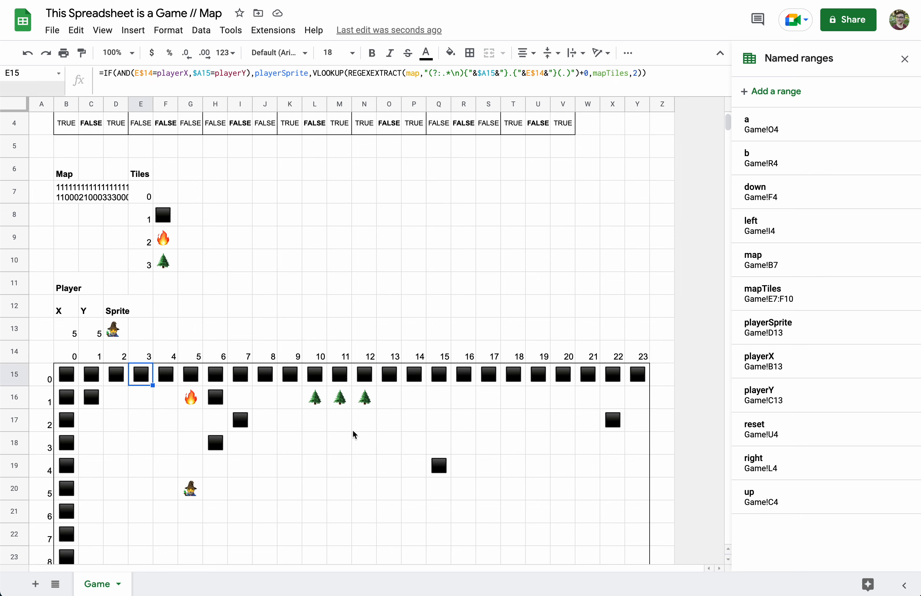
{"action": "left_click", "coordinate": [905, 59]}
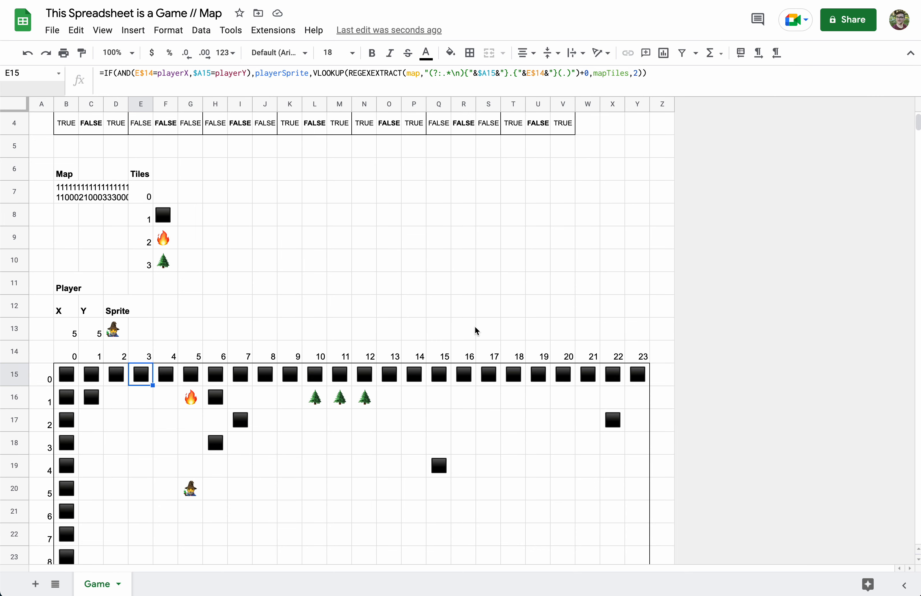
{"action": "scroll", "coordinate": [475, 325], "scroll_direction": "down", "scroll_amount": 5}
{"action": "scroll", "coordinate": [475, 325], "scroll_direction": "down", "scroll_amount": 1}
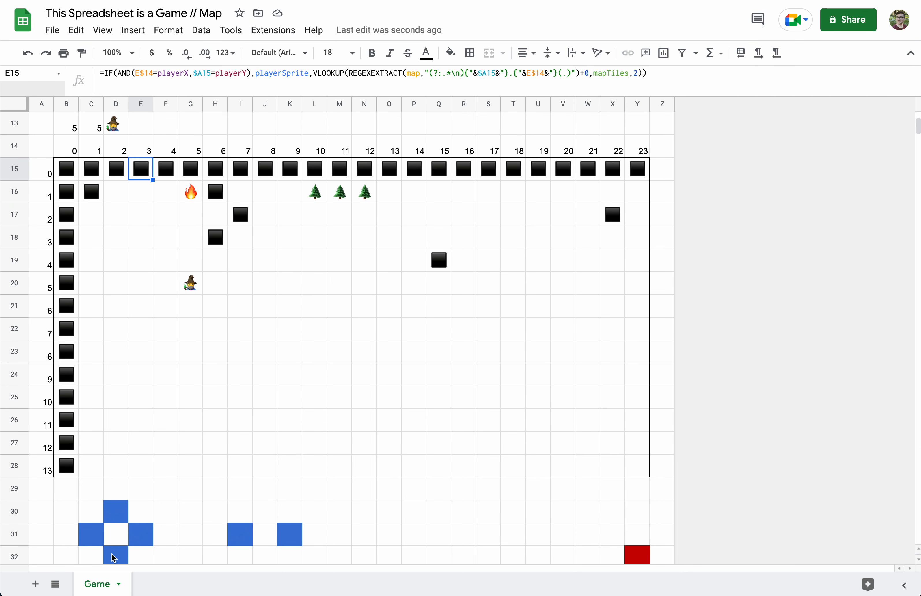
{"action": "left_click", "coordinate": [140, 537]}
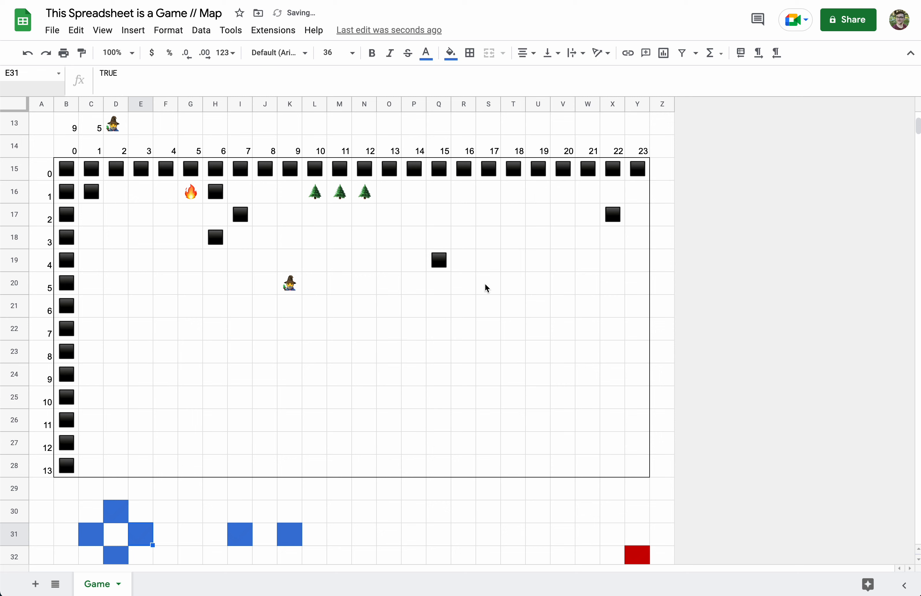